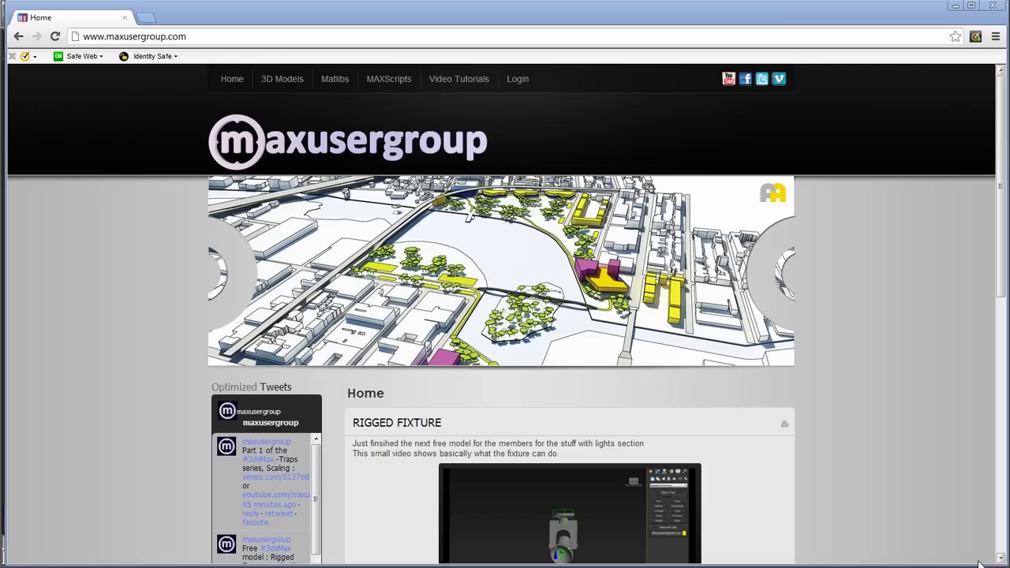
Step: Go to the Rigged Fixture post on the maxusergroup.com home page and play its preview video
drag(1000, 178, 1001, 265)
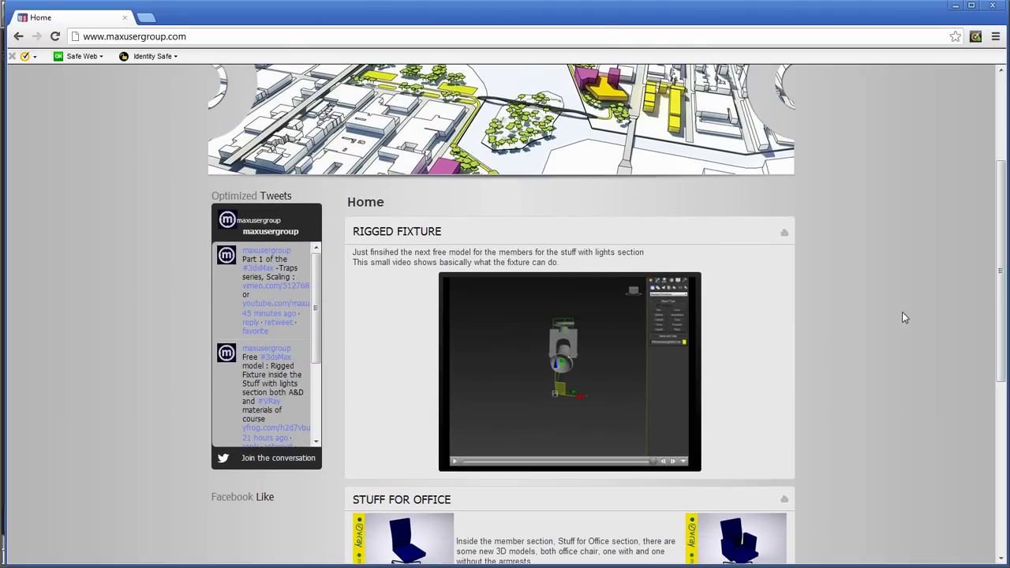
click(454, 463)
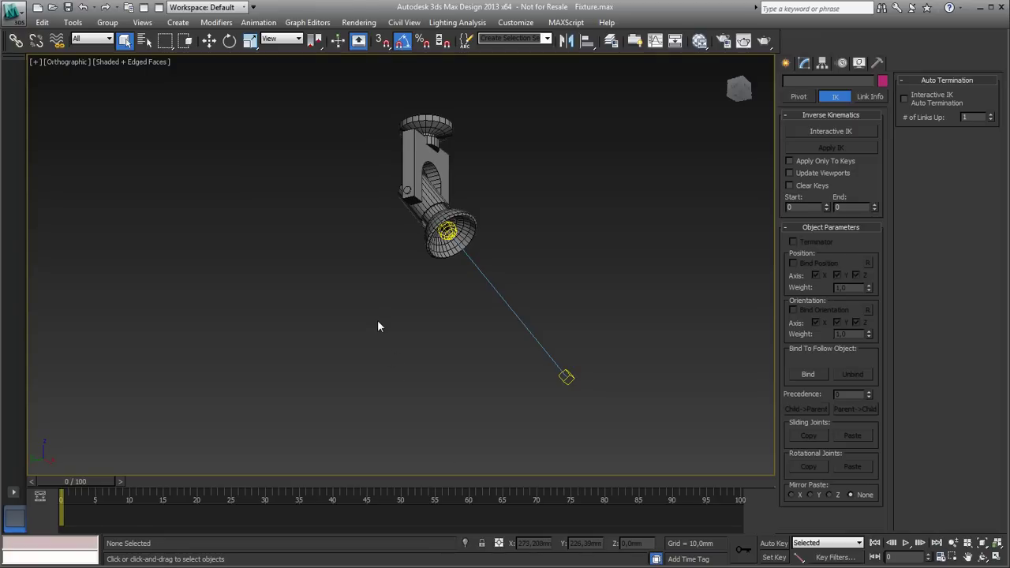
Step: Switch to 3ds Max and select the fixture's ceiling mount, bracket and light housing in turn to examine the separate parts
middle_drag(377, 322, 347, 330)
scroll(378, 327, down, 2)
scroll(399, 325, up, 2)
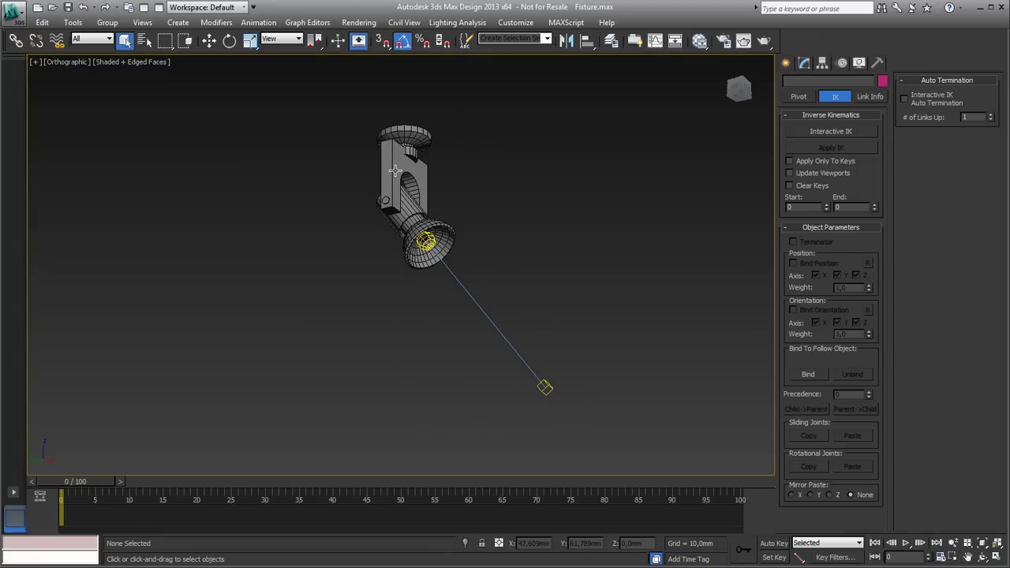
click(399, 202)
alt+drag(402, 206, 439, 232)
alt+middle_drag(439, 232, 447, 237)
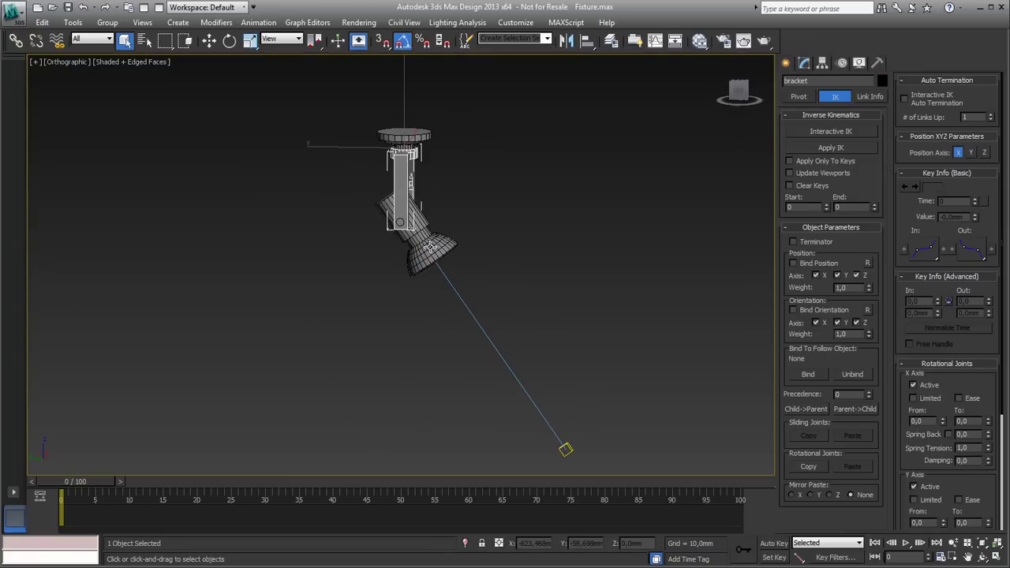
click(785, 63)
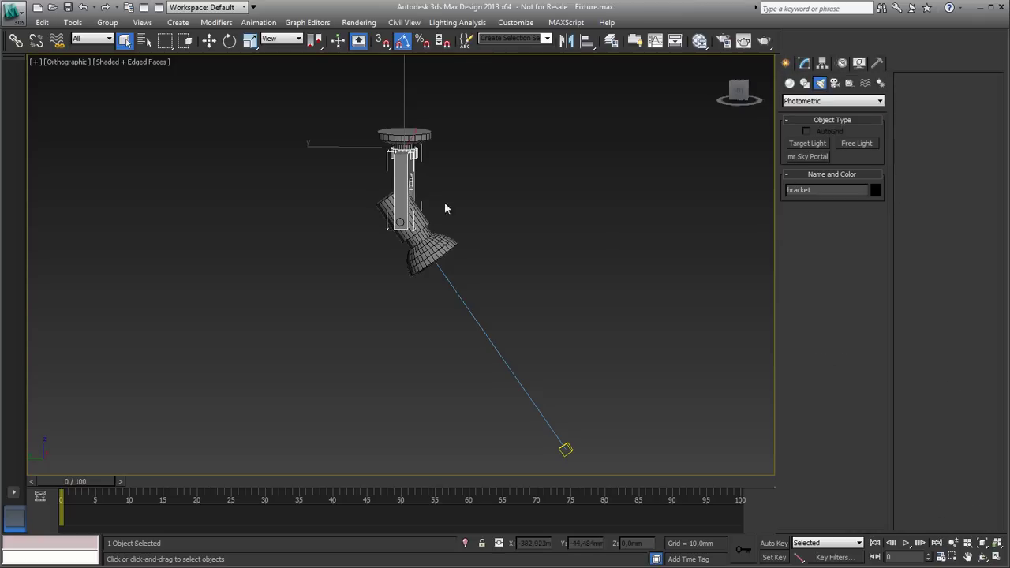
click(400, 147)
click(402, 197)
click(421, 230)
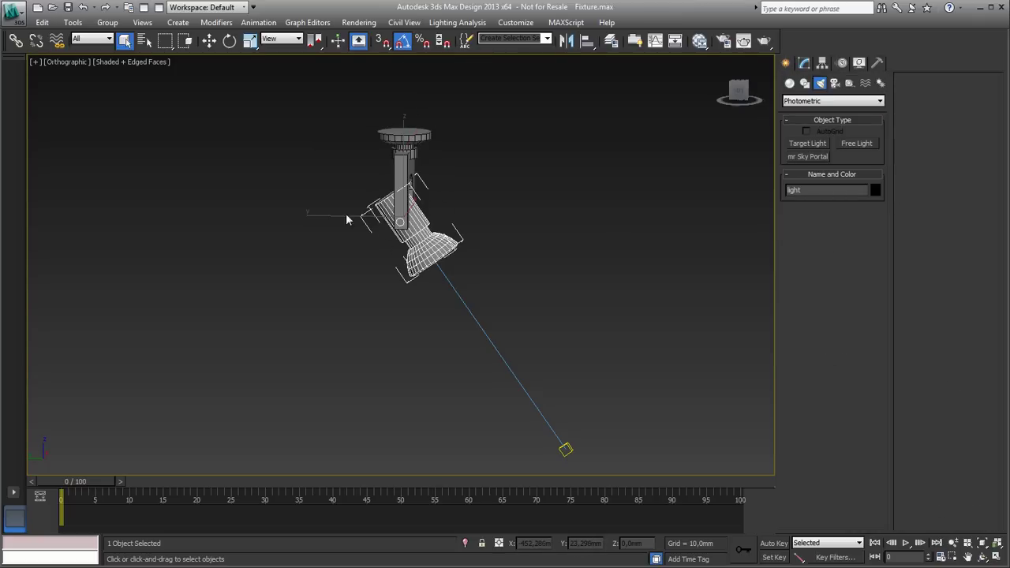
Step: Check the light housing's rotation axes around its pivot with the Rotate tool
click(228, 41)
mouse_move(458, 170)
mouse_down()
mouse_move(467, 217)
mouse_move(467, 166)
mouse_up()
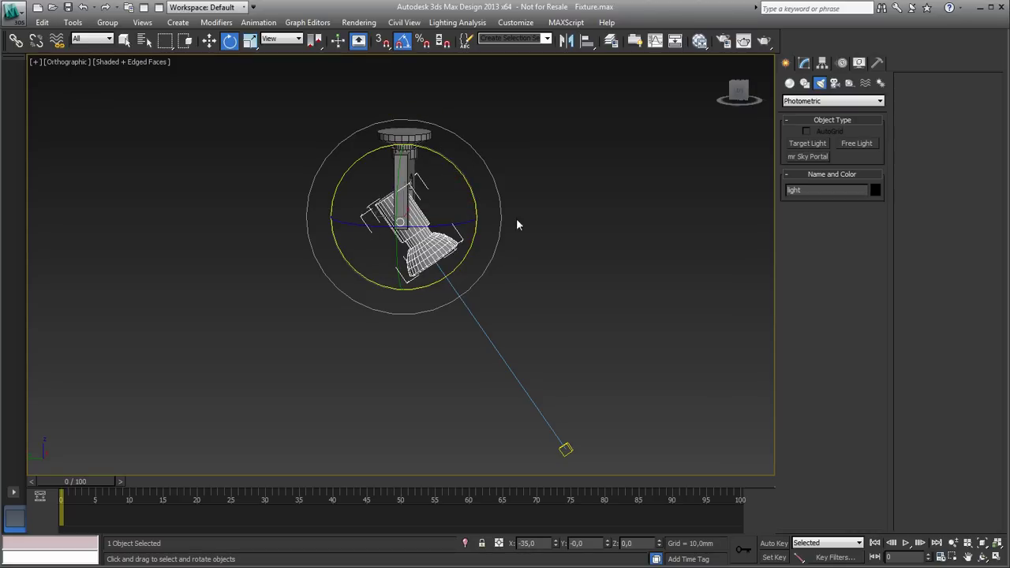
alt+middle_drag(486, 316, 445, 300)
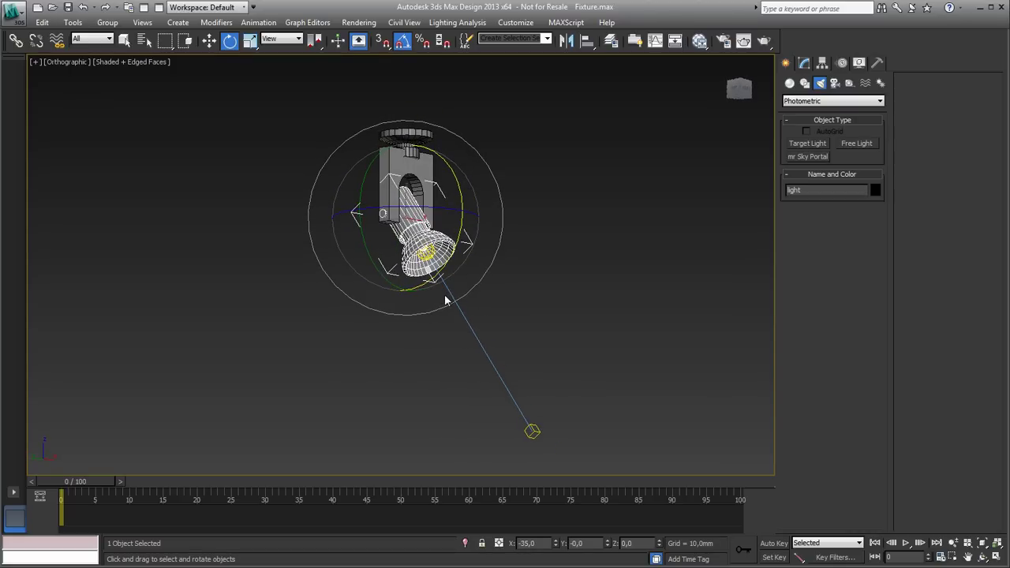
Step: Link the photometric light and its target to the light housing as their parent
click(456, 335)
click(426, 254)
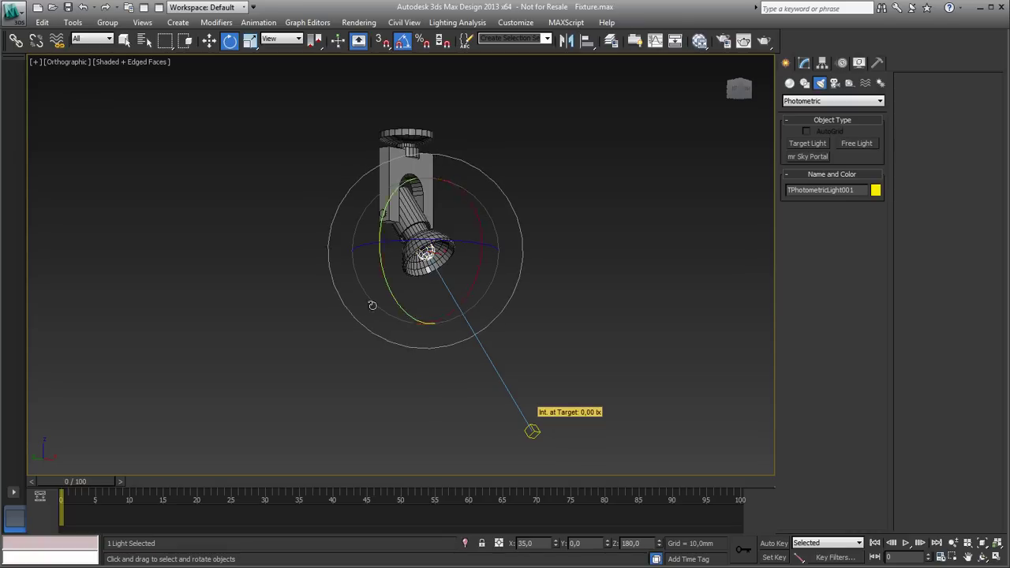
click(16, 41)
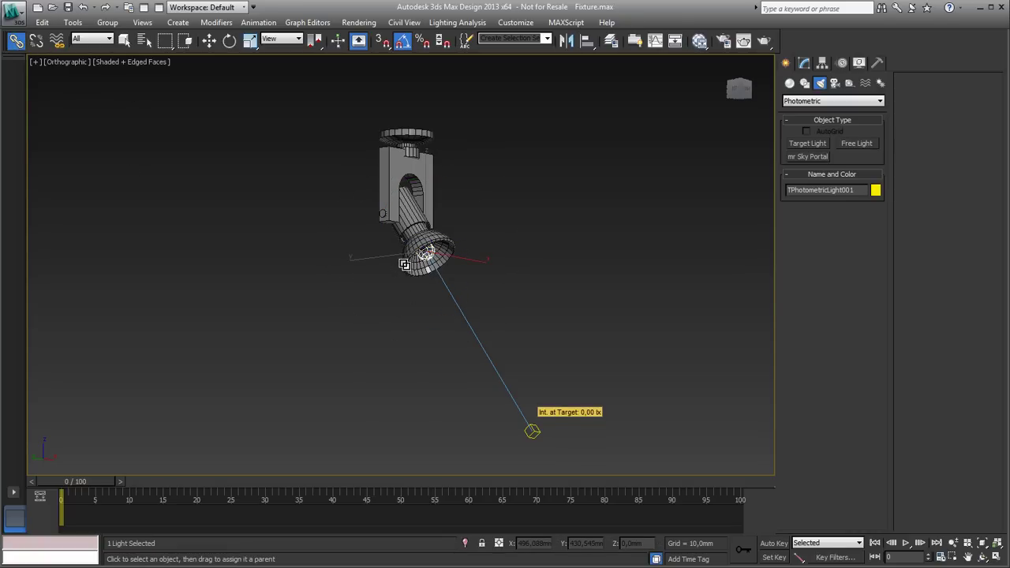
drag(532, 431, 410, 272)
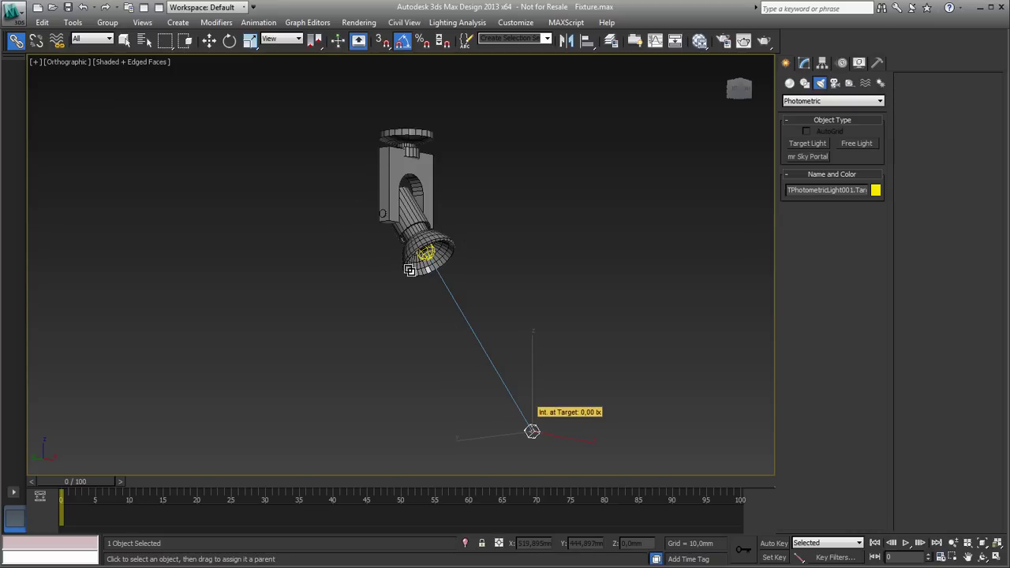
Step: Link the light housing to the bracket, and the bracket to the ceiling fixture
click(392, 209)
middle_drag(393, 209, 432, 285)
drag(450, 300, 419, 246)
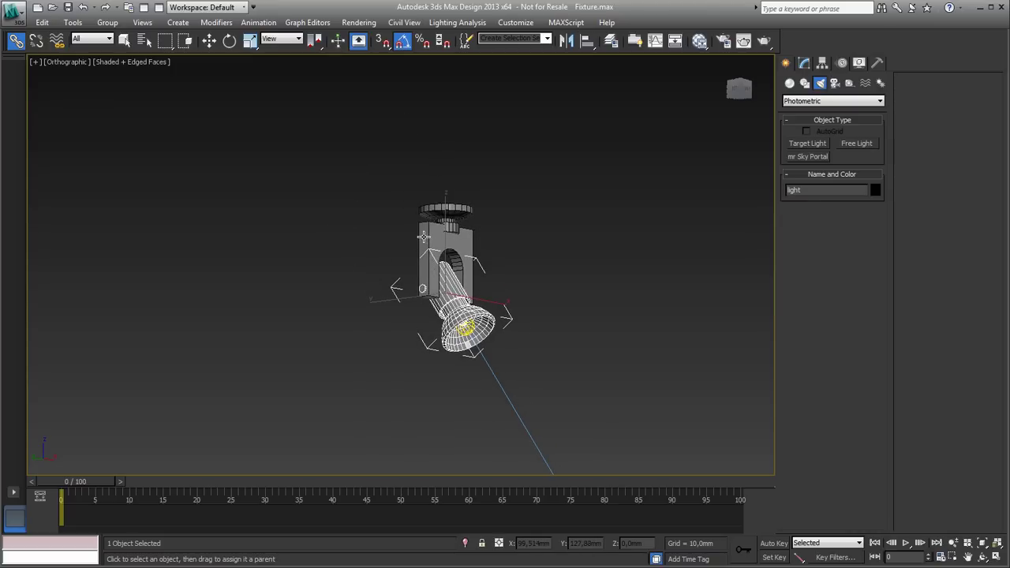
click(424, 247)
drag(445, 229, 458, 211)
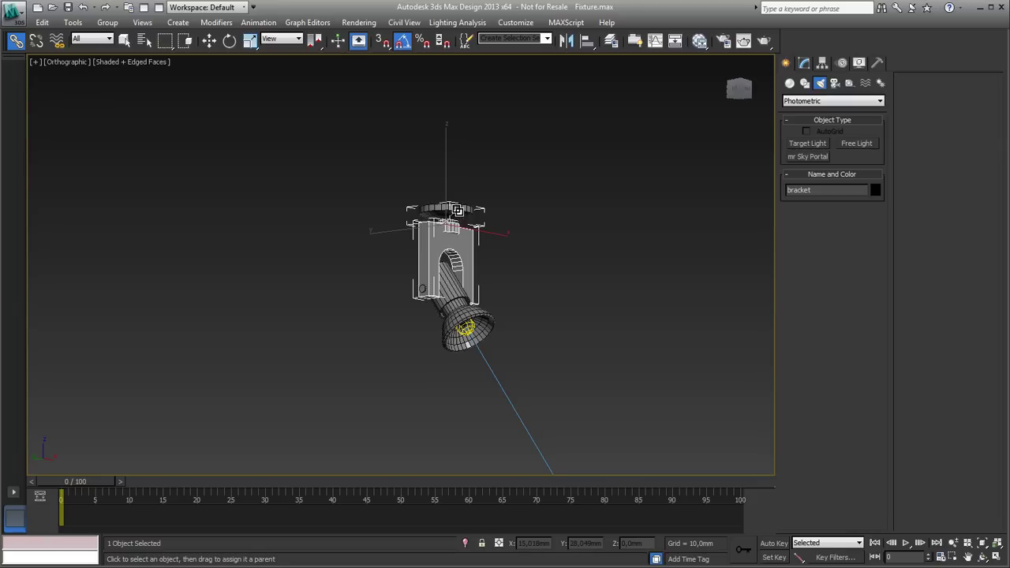
Step: Move the ceiling fixture with its linked parts along the Y axis to about Y 32.11 mm
click(450, 210)
right_click(449, 209)
click(467, 223)
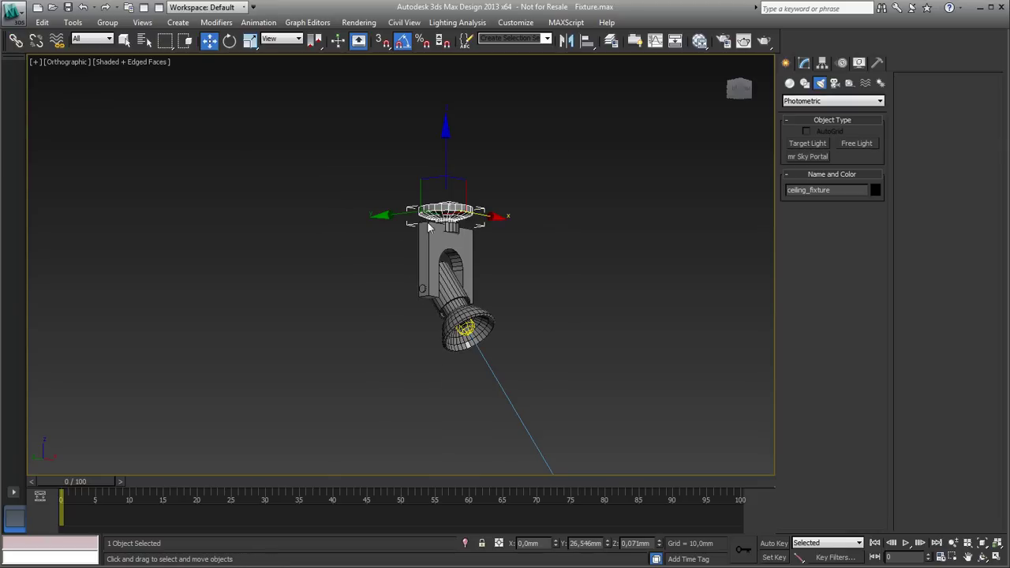
mouse_move(377, 217)
mouse_down()
mouse_move(352, 216)
mouse_move(401, 216)
mouse_move(370, 216)
mouse_up()
middle_drag(438, 337, 427, 234)
scroll(438, 284, down, 3)
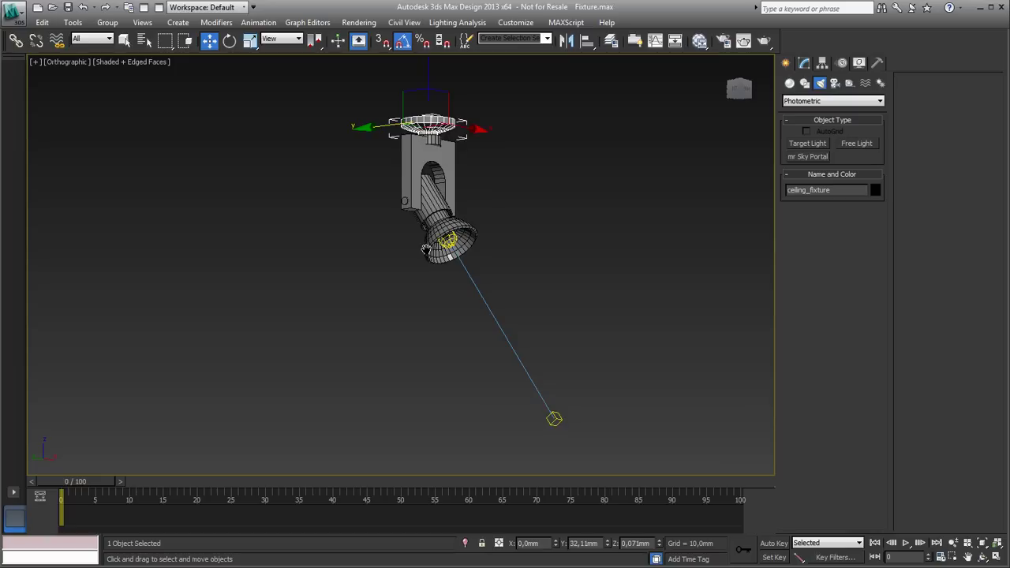
Step: Create an HD Solver IK chain from the photometric light's target to the ceiling fixture
click(506, 374)
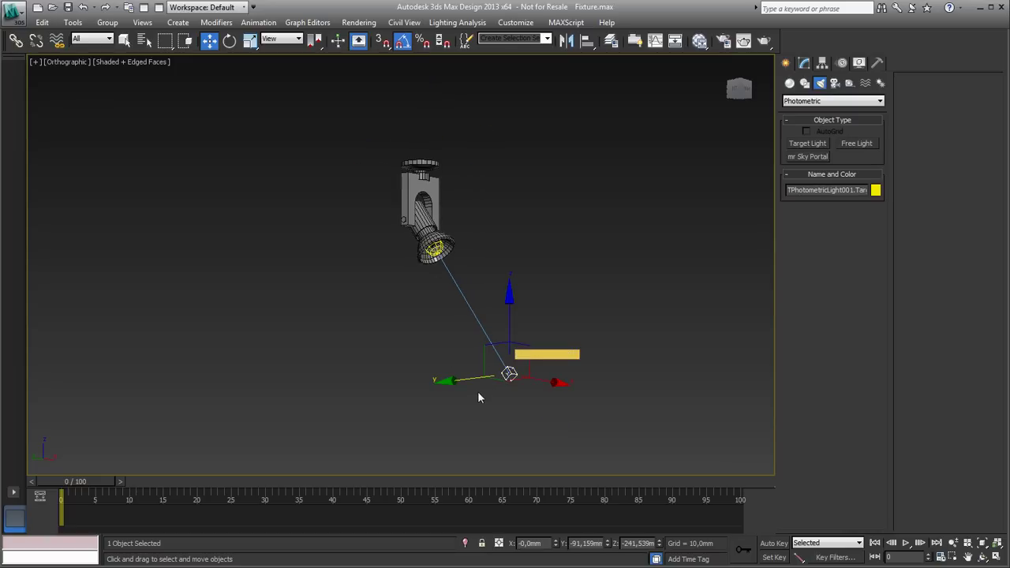
alt+middle_drag(490, 371, 513, 379)
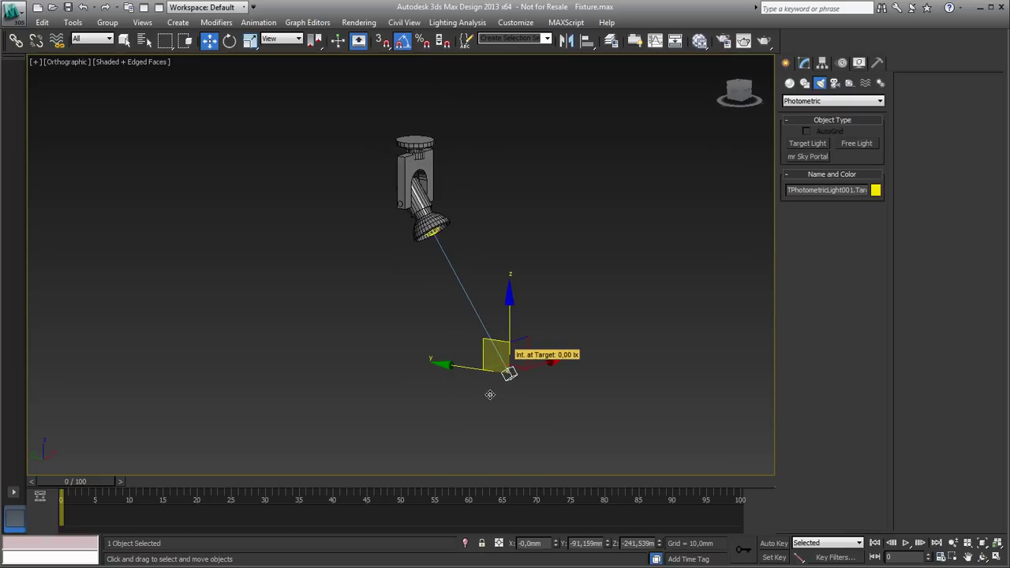
alt+middle_drag(458, 316, 462, 337)
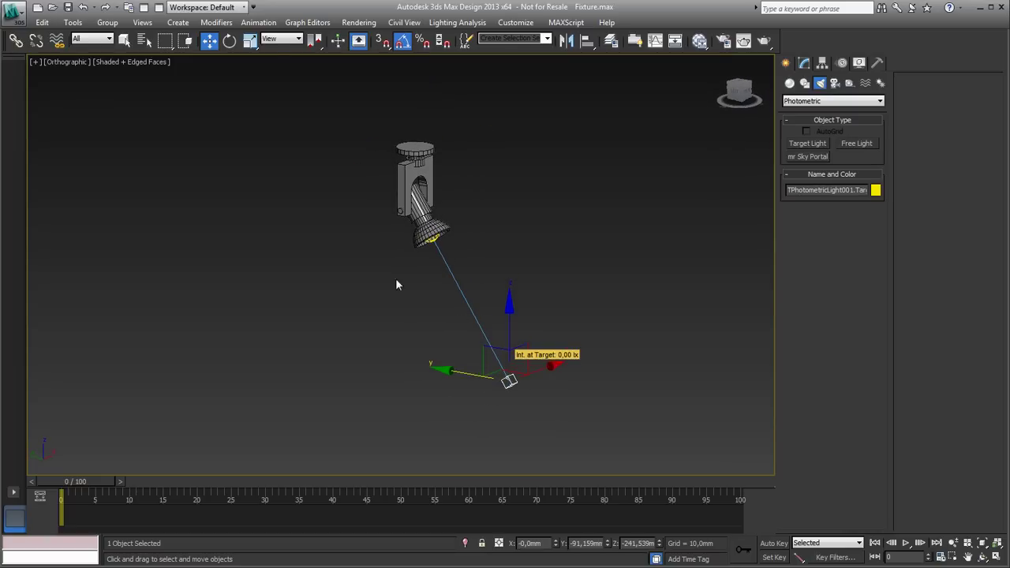
click(261, 23)
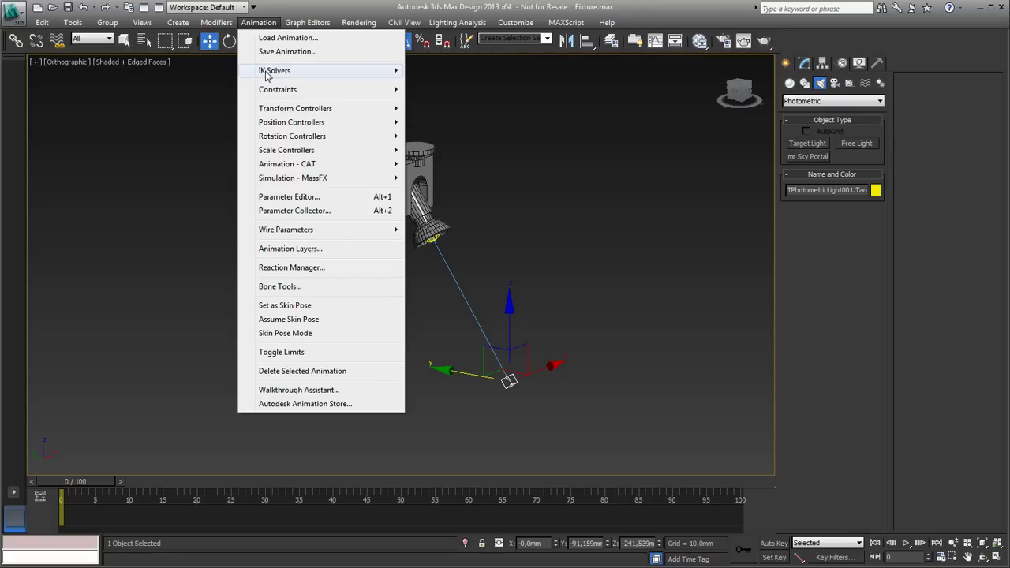
mouse_move(270, 75)
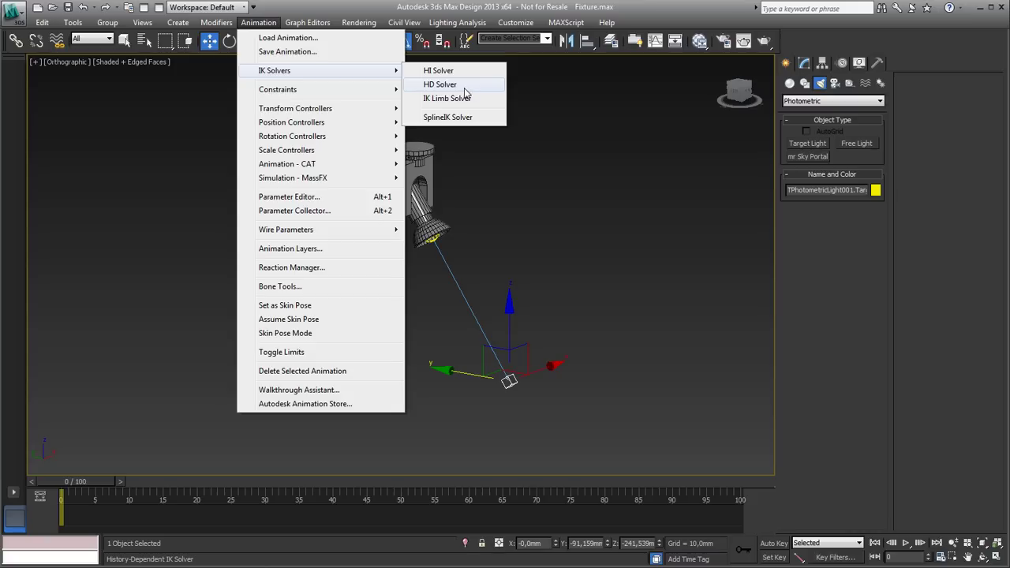
click(439, 84)
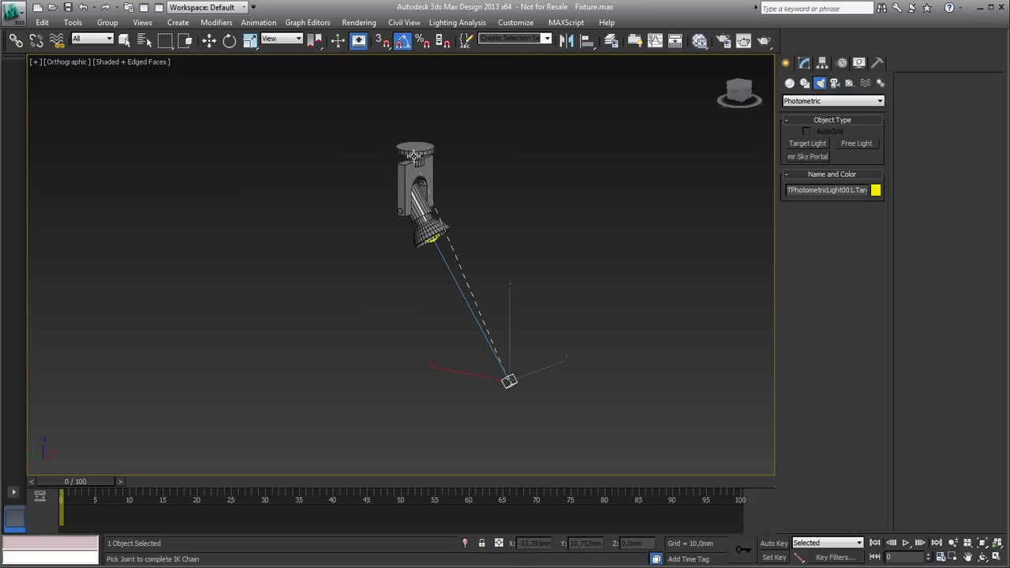
click(408, 164)
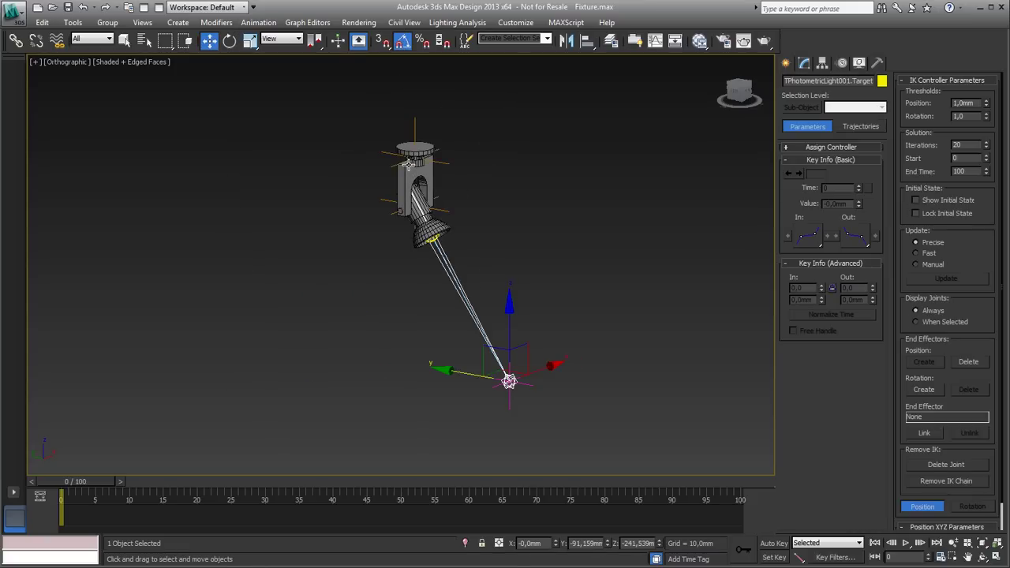
mouse_move(510, 331)
mouse_down()
mouse_move(514, 272)
mouse_move(521, 329)
mouse_move(518, 258)
mouse_move(525, 335)
mouse_up()
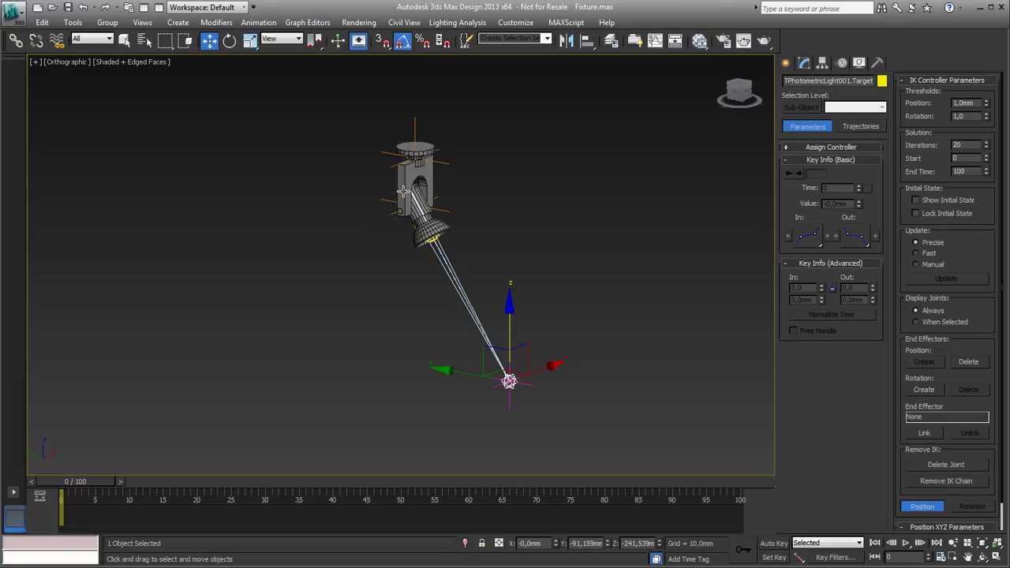
Step: Deactivate the rotational joint axes of the ceiling fixture in its IK settings
click(412, 152)
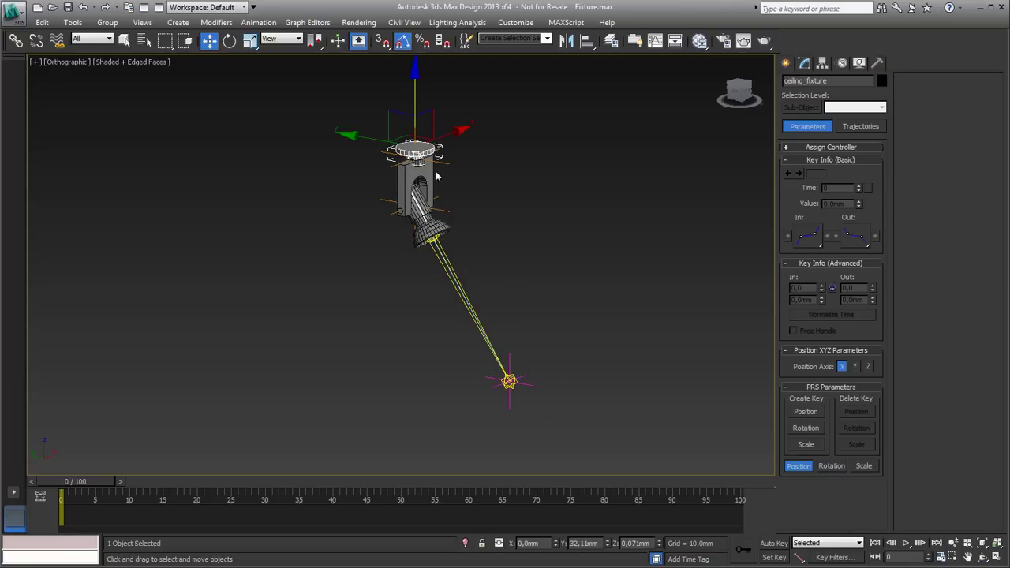
click(821, 62)
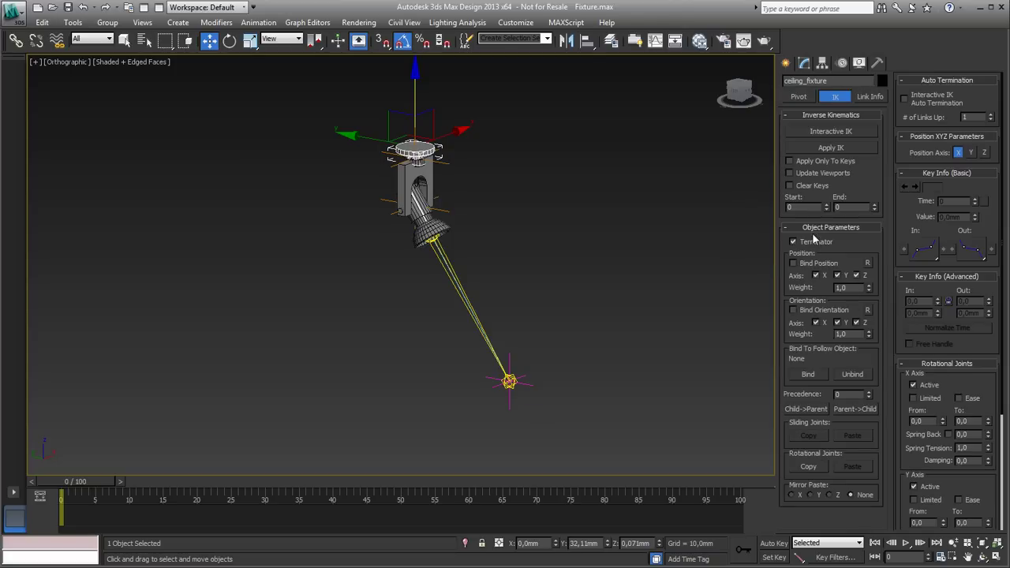
drag(900, 336, 904, 186)
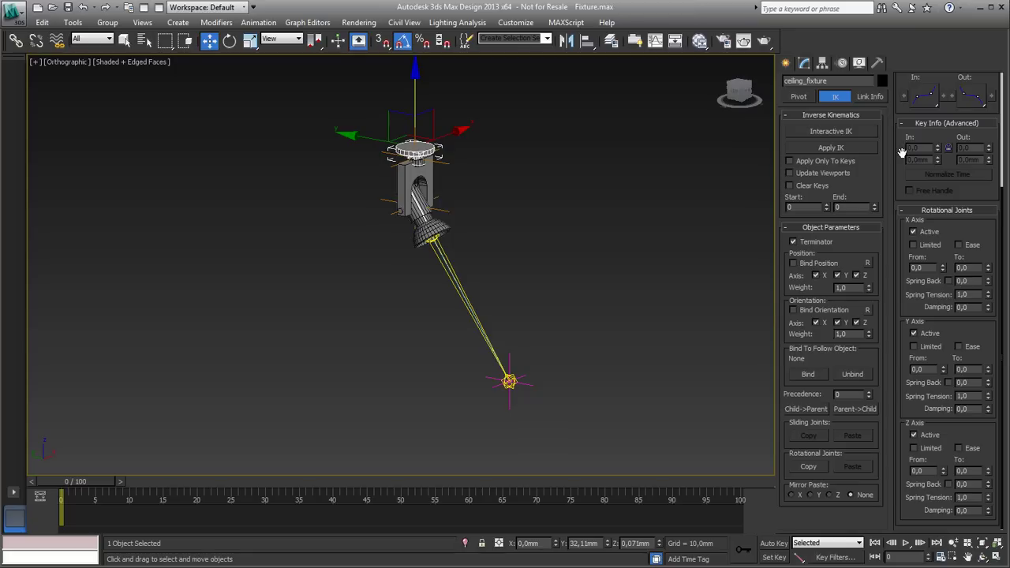
click(929, 335)
Step: Inspect the bracket's IK sliding joint settings for all three axes
click(406, 182)
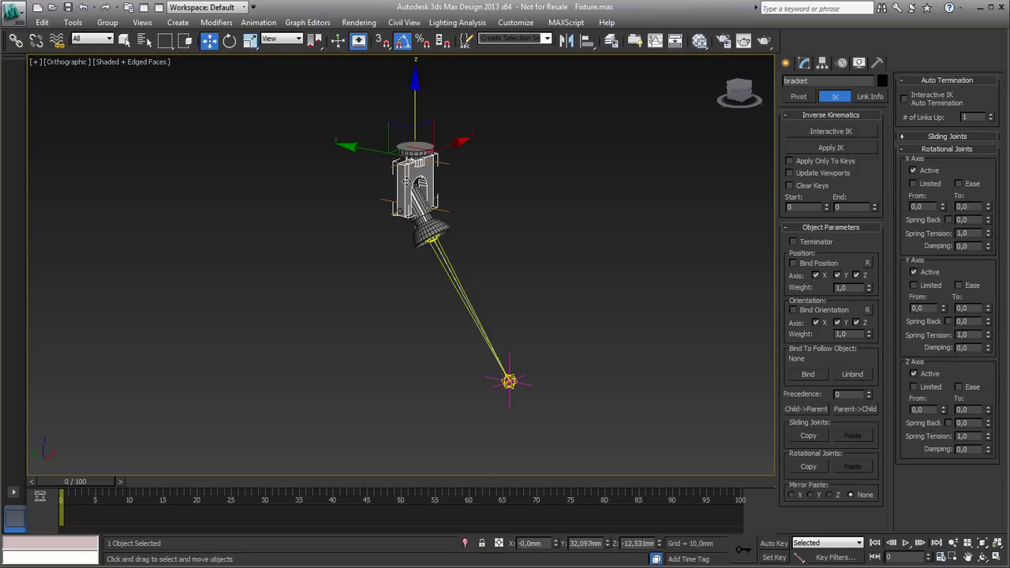
click(925, 138)
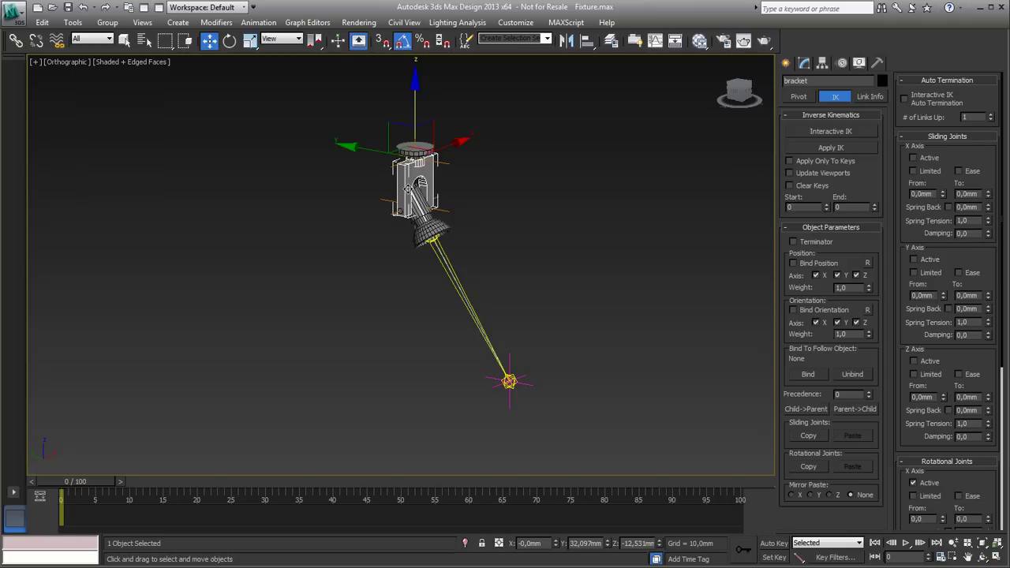
click(906, 135)
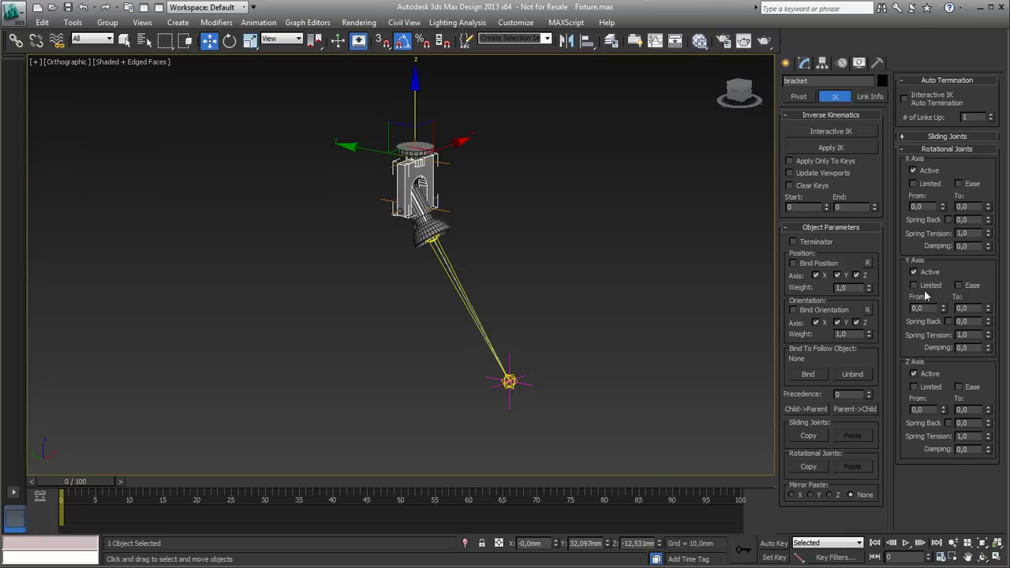
Step: Try a From limit of 3.0 on the bracket's X-axis rotational joint and check the parent ceiling fixture's joint settings
mouse_move(942, 204)
mouse_down()
mouse_move(940, 276)
mouse_move(960, 289)
mouse_move(960, 158)
mouse_move(959, 196)
mouse_up()
key(Page_Up)
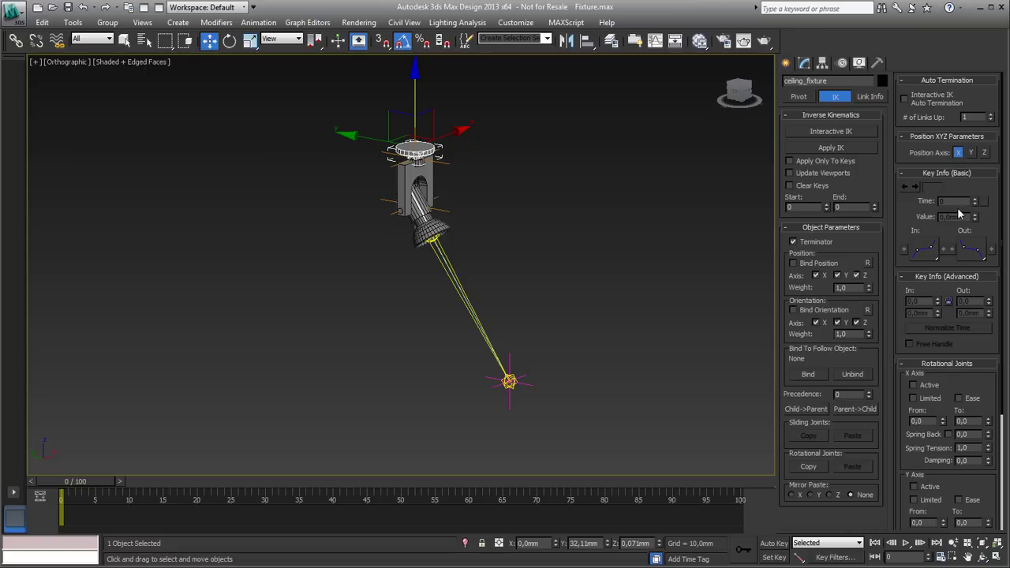
click(408, 186)
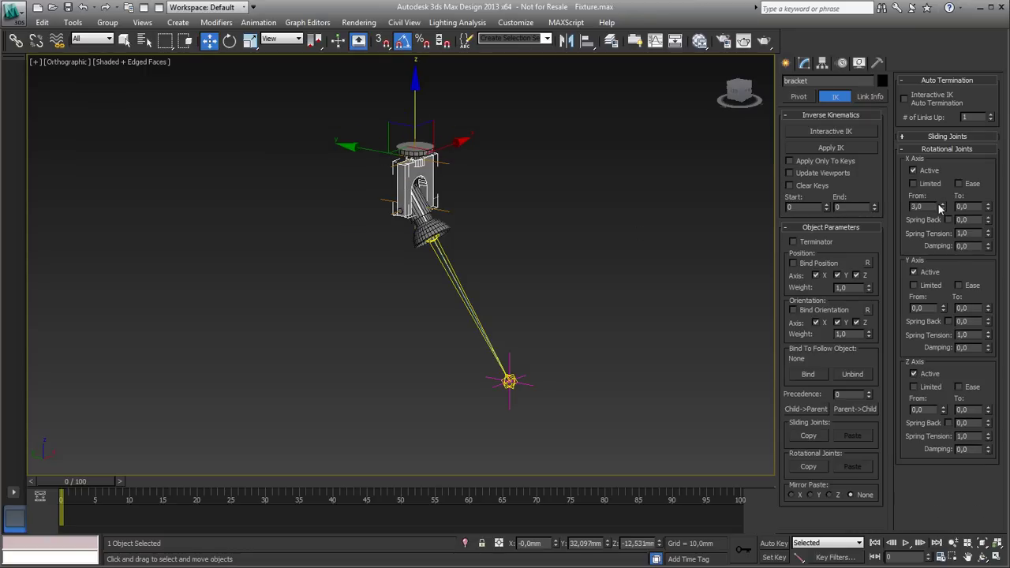
Step: Deactivate the bracket's X-axis rotational joint and test its Z-axis rotation, resetting the From limit
click(933, 172)
drag(942, 410, 942, 441)
drag(939, 552, 987, 412)
right_click(945, 412)
Step: Restrict the light's rotation to the X-axis by deactivating its Y and Z rotational joints, and enable the X-axis limit
click(418, 227)
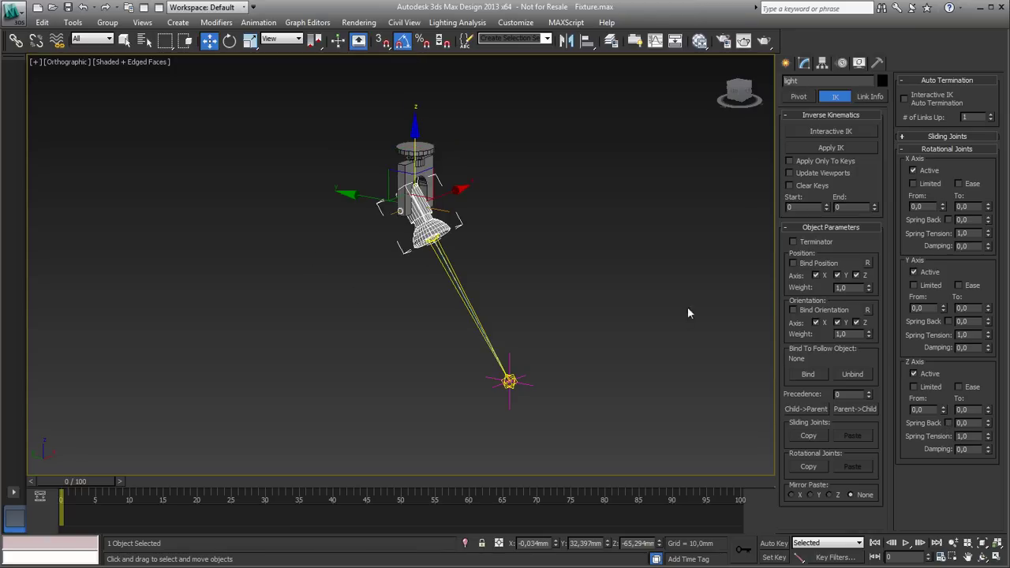
click(914, 139)
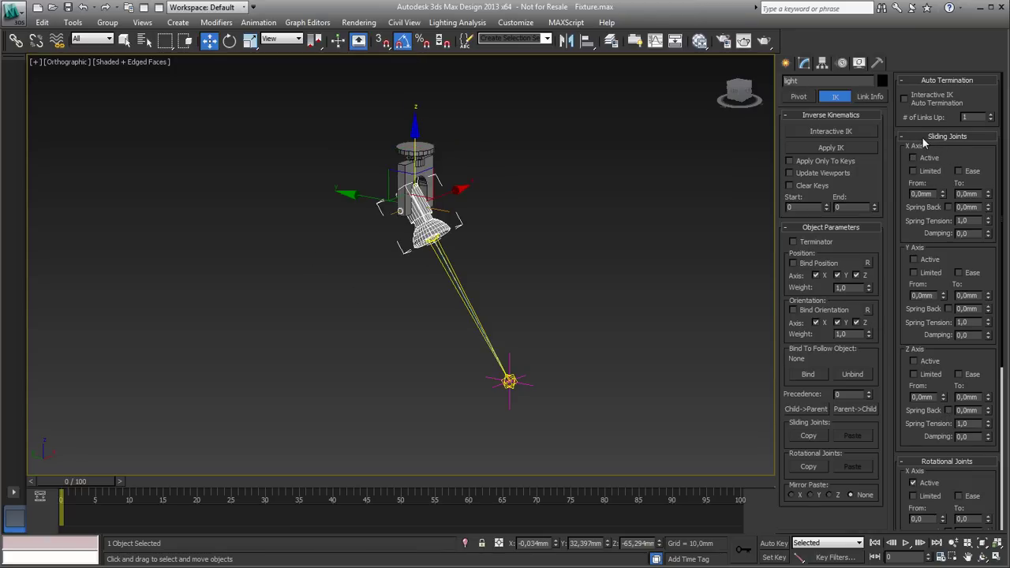
click(923, 140)
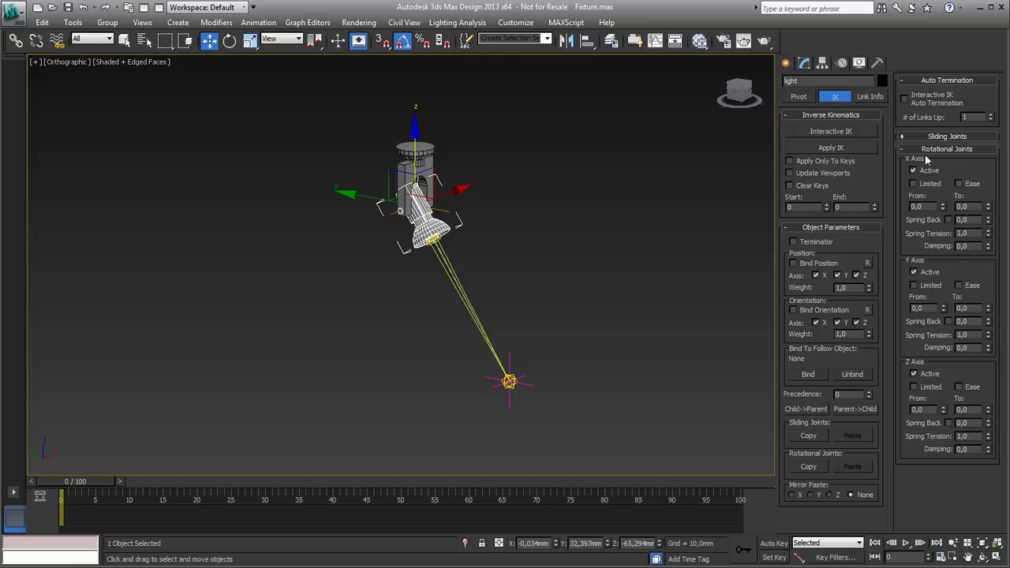
drag(943, 208, 966, 248)
click(929, 377)
click(935, 185)
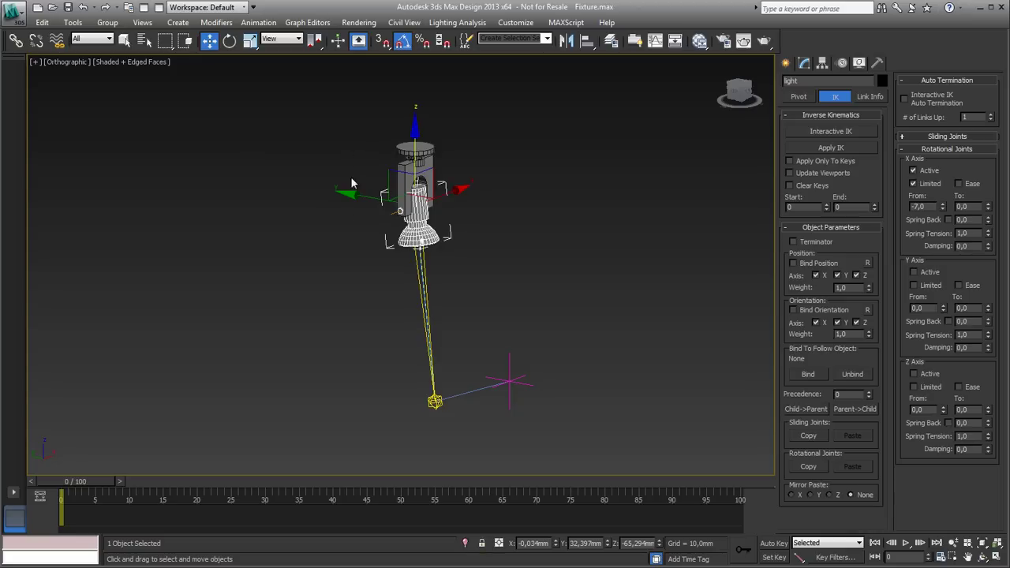
Step: Lower the From limit of the light's X-axis rotational joint to about -119 and refine the limit value
drag(943, 210, 952, 247)
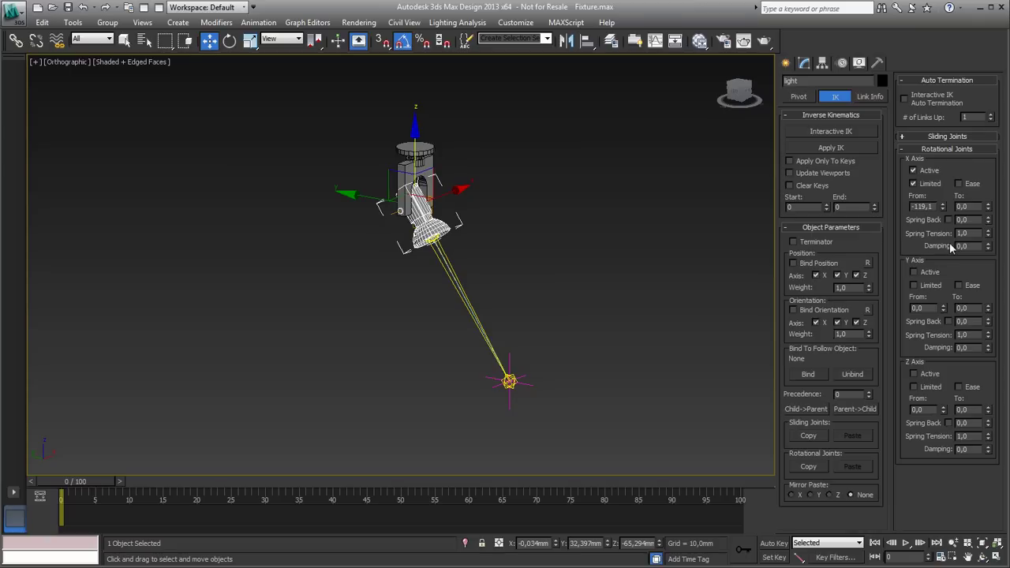
double_click(921, 206)
text(-11)
double_click(976, 220)
Step: Select the photometric light's target, show its sliding joint settings and set the reference coordinate system to Parent
click(509, 381)
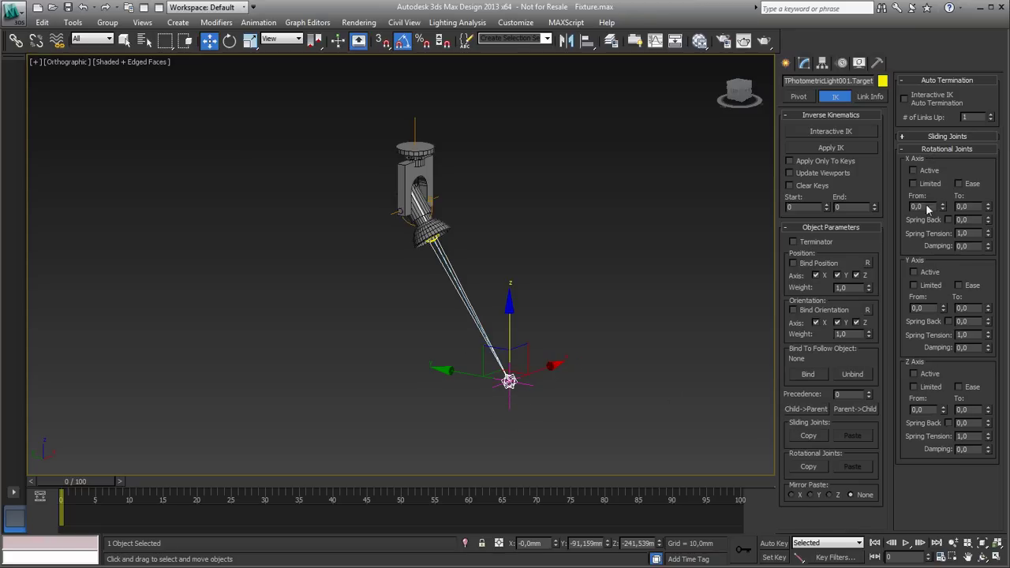
click(909, 148)
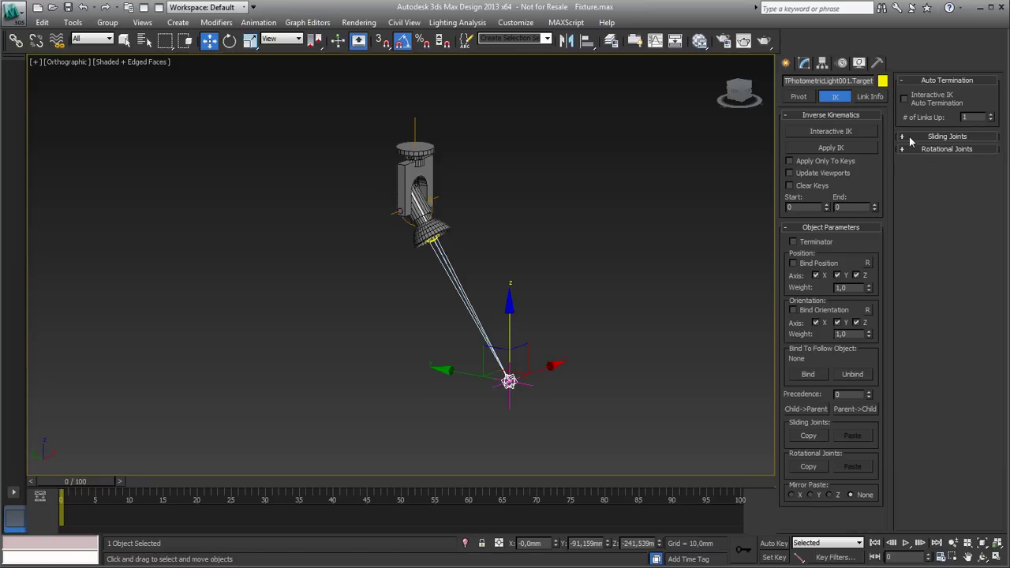
click(910, 137)
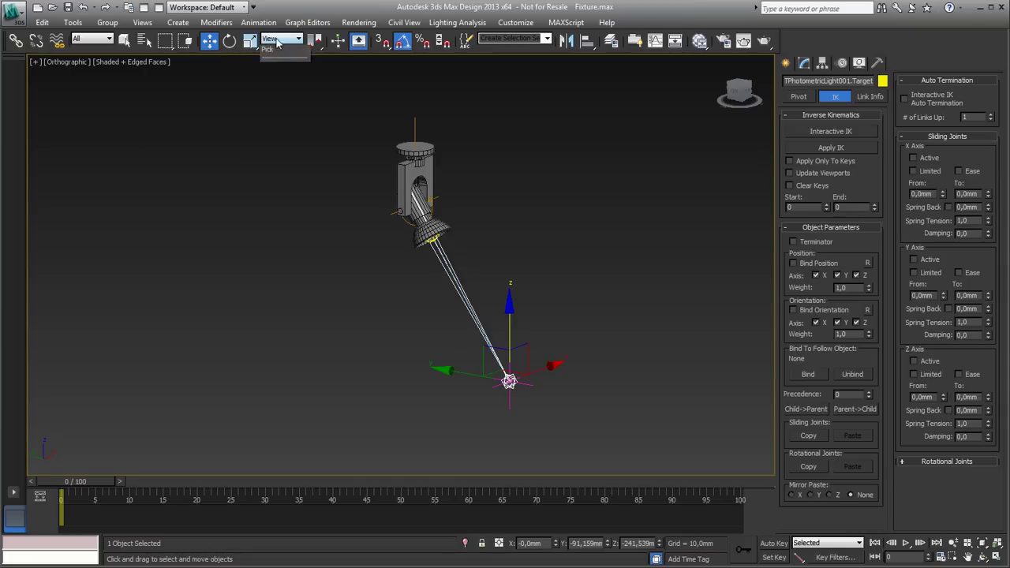
click(282, 39)
click(278, 76)
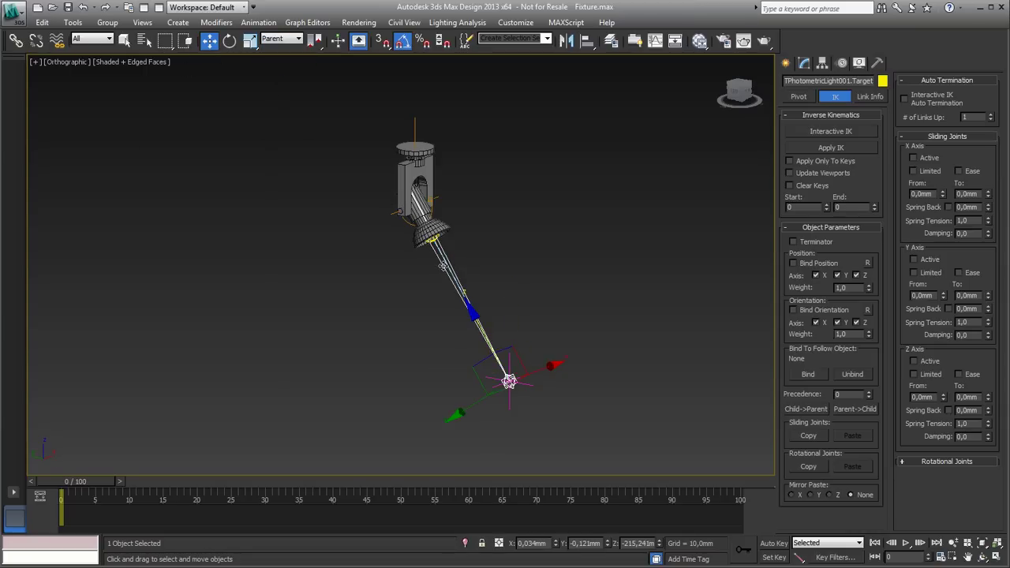
Step: Activate and limit the target's Z-axis sliding joint, with From about -114.42 mm and To -500 mm
click(914, 360)
drag(944, 400, 944, 486)
click(931, 377)
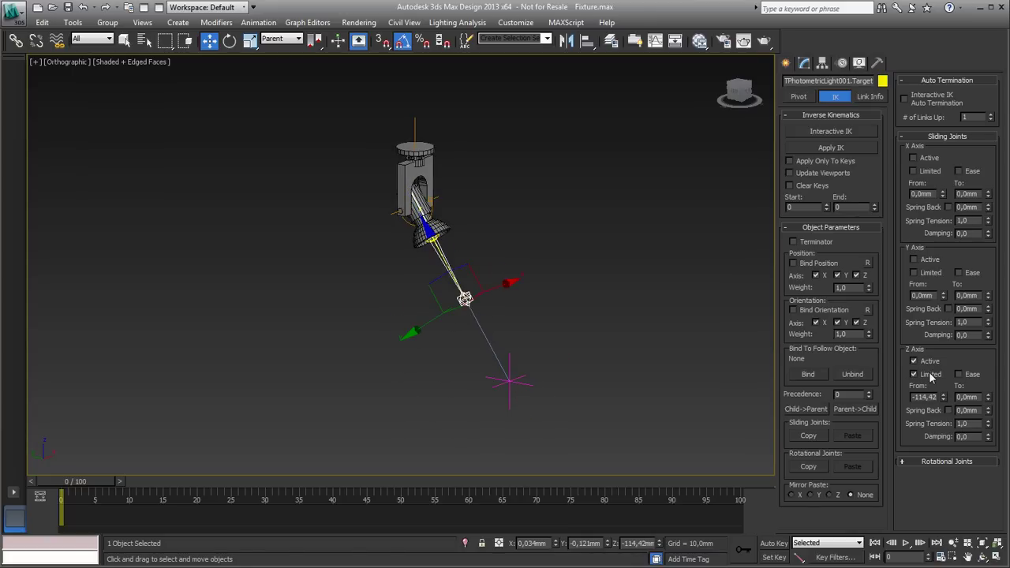
drag(990, 400, 994, 423)
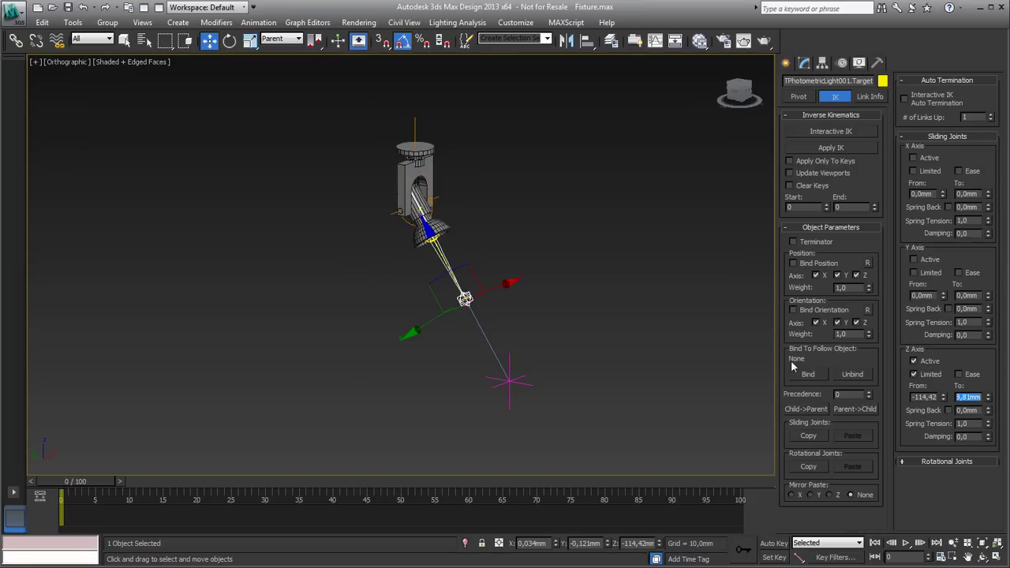
text(-500)
key(Return)
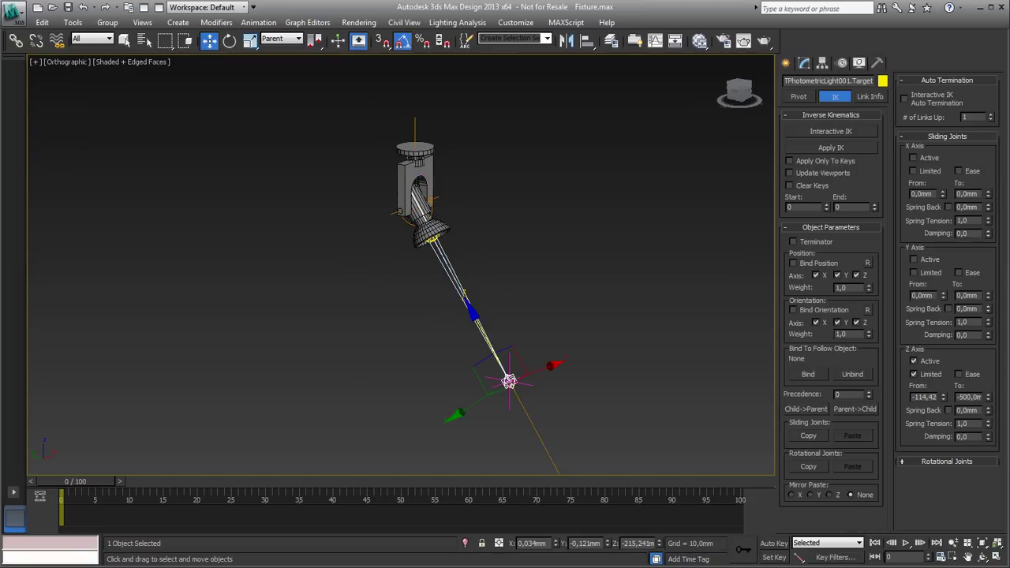
Step: Move the light's target away from the fixture along its Z-axis to the -500 mm limit
middle_drag(608, 374, 616, 213)
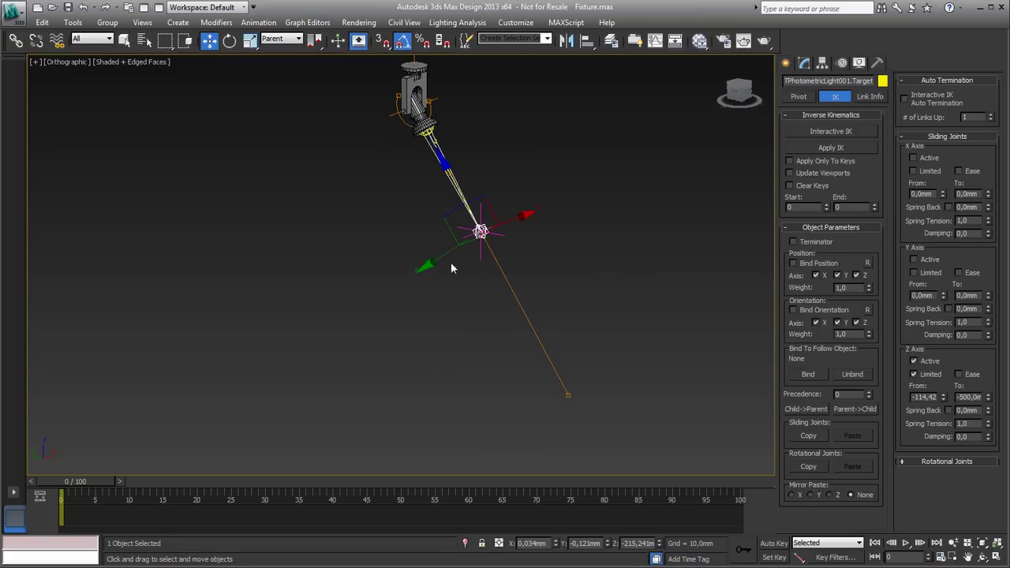
drag(457, 191, 593, 385)
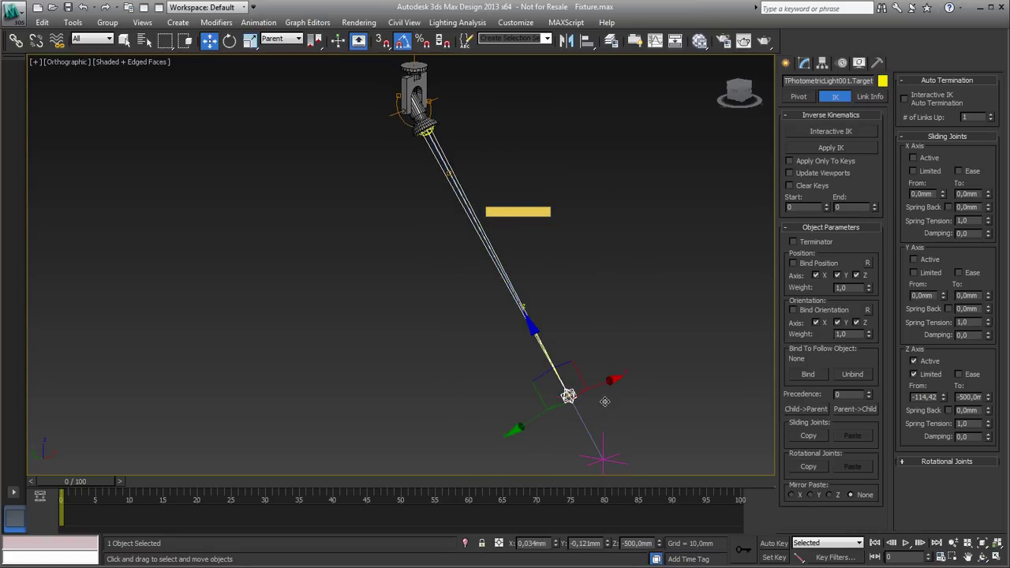
middle_drag(593, 385, 584, 330)
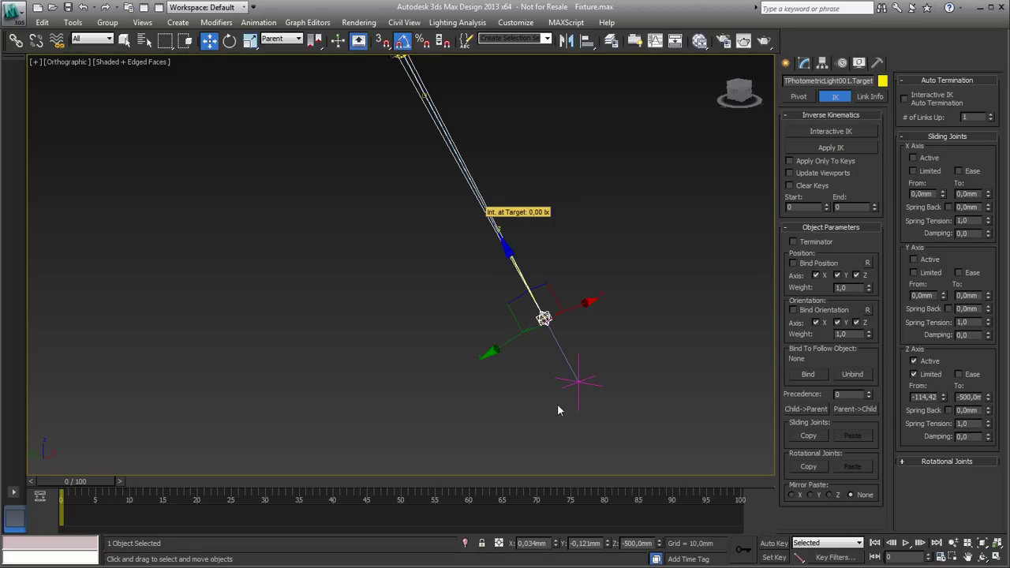
drag(513, 264, 549, 335)
drag(517, 270, 540, 318)
Step: Try to move the light's target sideways along its X-axis and undo the move
scroll(591, 378, down, 2)
middle_drag(592, 378, 592, 295)
scroll(474, 265, down, 2)
middle_drag(471, 270, 492, 336)
scroll(493, 340, down, 2)
mouse_move(502, 278)
mouse_down()
mouse_move(512, 266)
mouse_move(493, 279)
mouse_move(511, 285)
mouse_move(497, 288)
mouse_up()
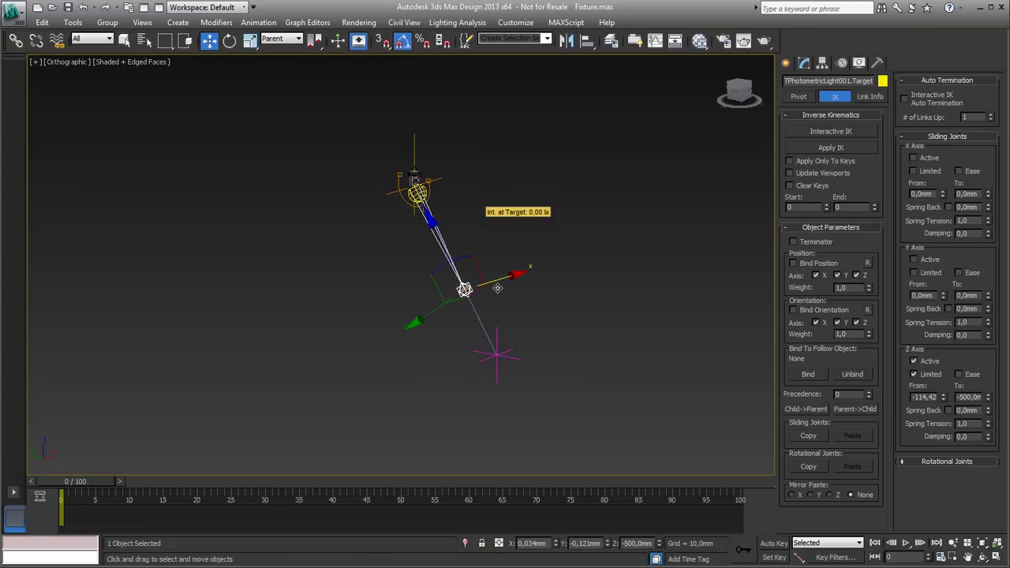
key(ctrl+z)
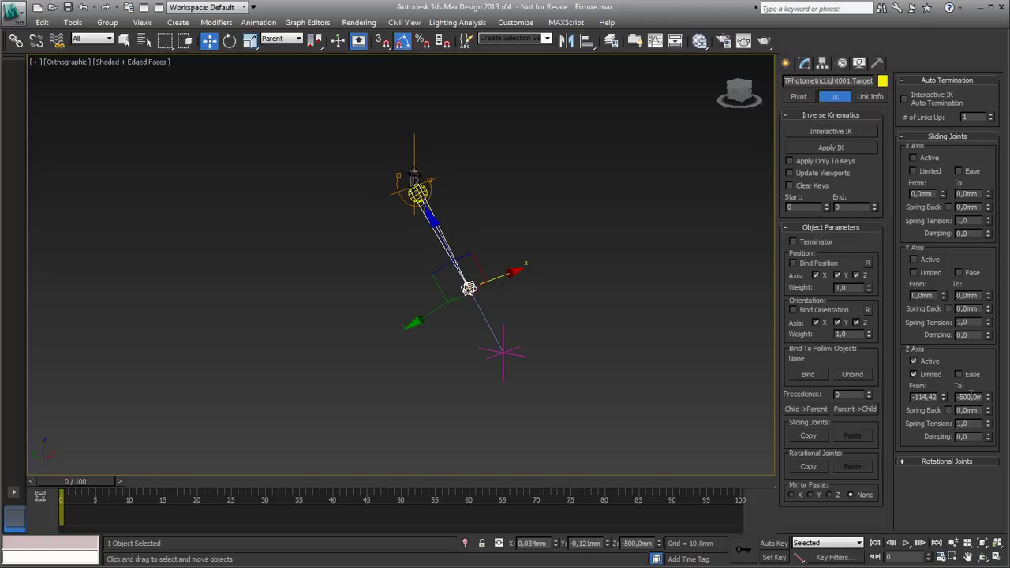
Step: Slide the light's target back toward the fixture along its Z-axis, to about -182 mm
drag(445, 243, 380, 112)
scroll(415, 237, up, 2)
middle_drag(415, 237, 410, 285)
scroll(435, 267, up, 3)
scroll(402, 322, up, 1)
scroll(386, 307, down, 2)
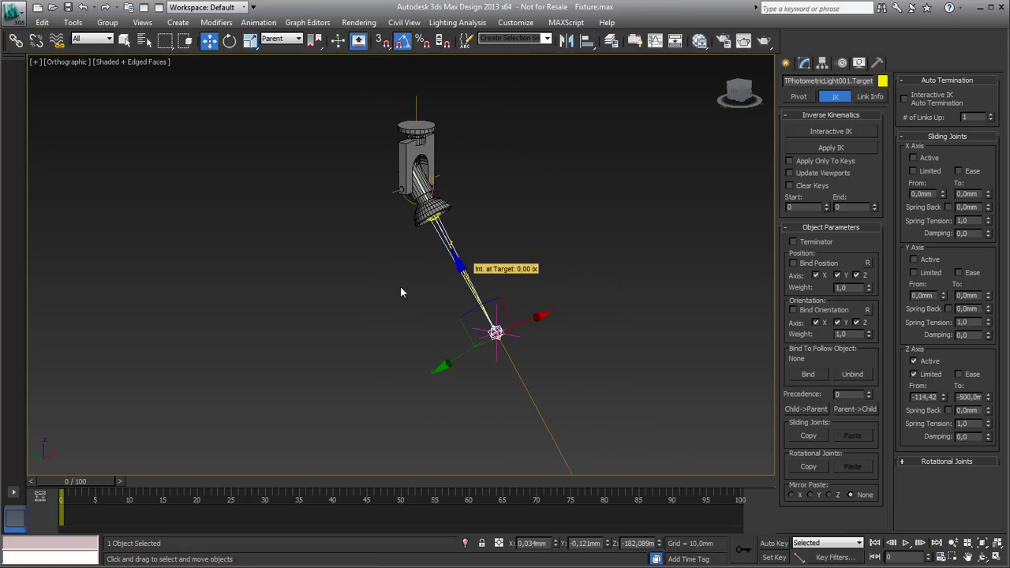
mouse_move(527, 321)
mouse_down()
mouse_move(377, 322)
mouse_move(591, 298)
mouse_move(509, 328)
mouse_move(531, 319)
mouse_up()
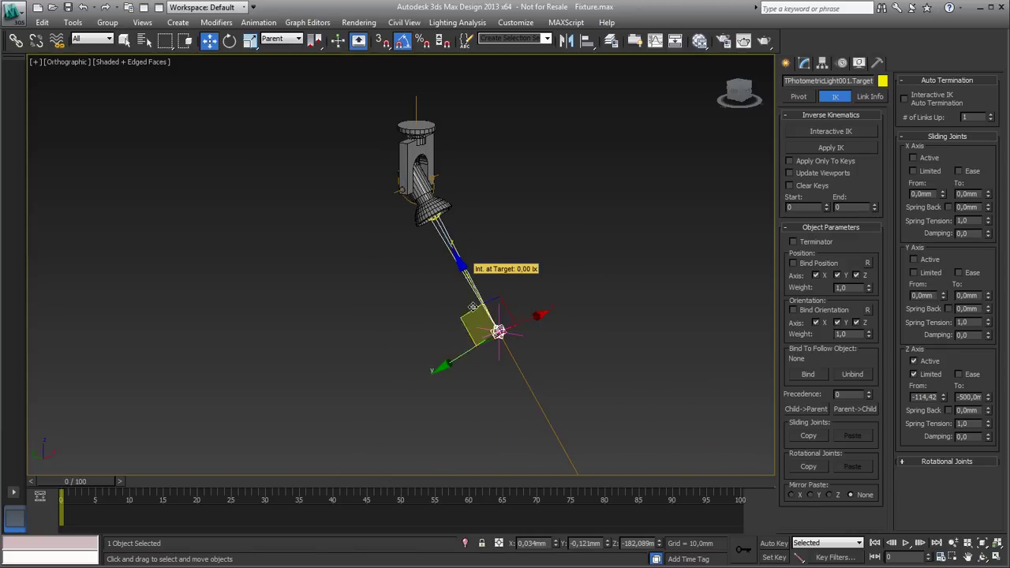
Step: Set the reference coordinate system back to View and test the rig by raising and lowering the light's target
click(272, 42)
click(278, 51)
drag(500, 286, 503, 148)
drag(536, 185, 513, 312)
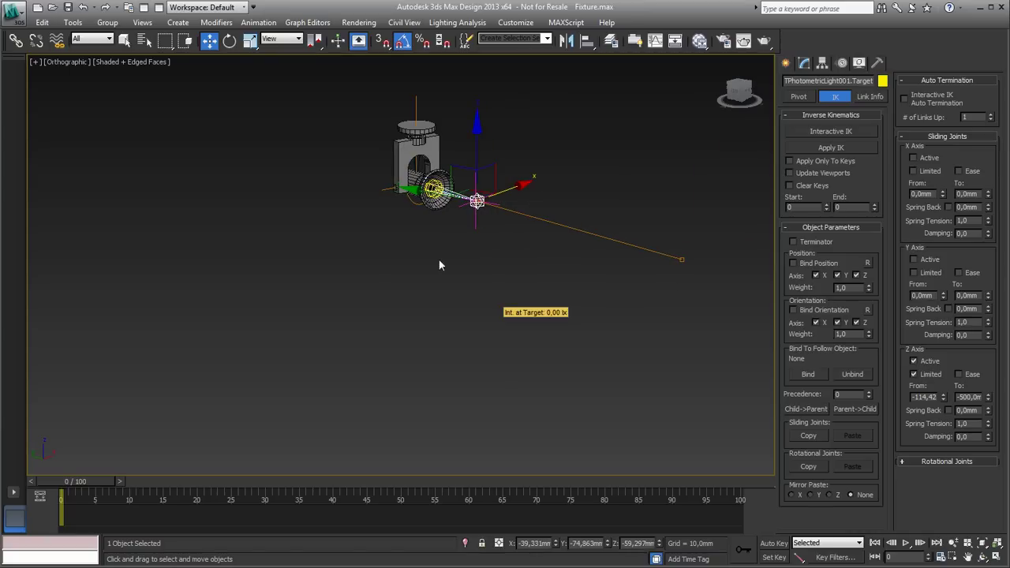
drag(474, 146, 474, 254)
Step: Select the four entities of the spotlight fixture and turn off Display Links for them
middle_drag(414, 330, 408, 277)
scroll(412, 318, down, 2)
scroll(401, 284, down, 2)
scroll(408, 291, up, 4)
scroll(407, 280, down, 2)
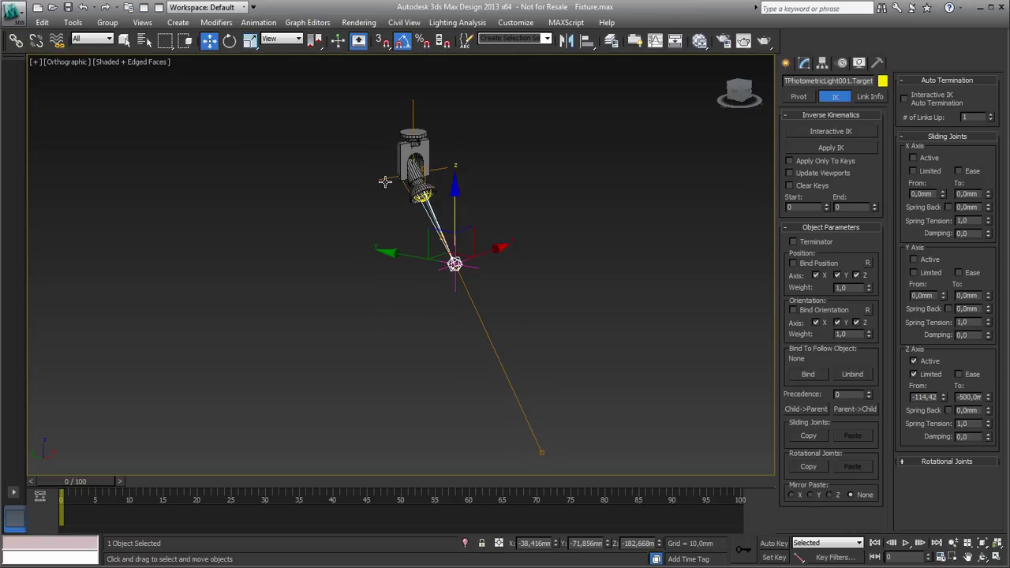
middle_drag(476, 318, 496, 333)
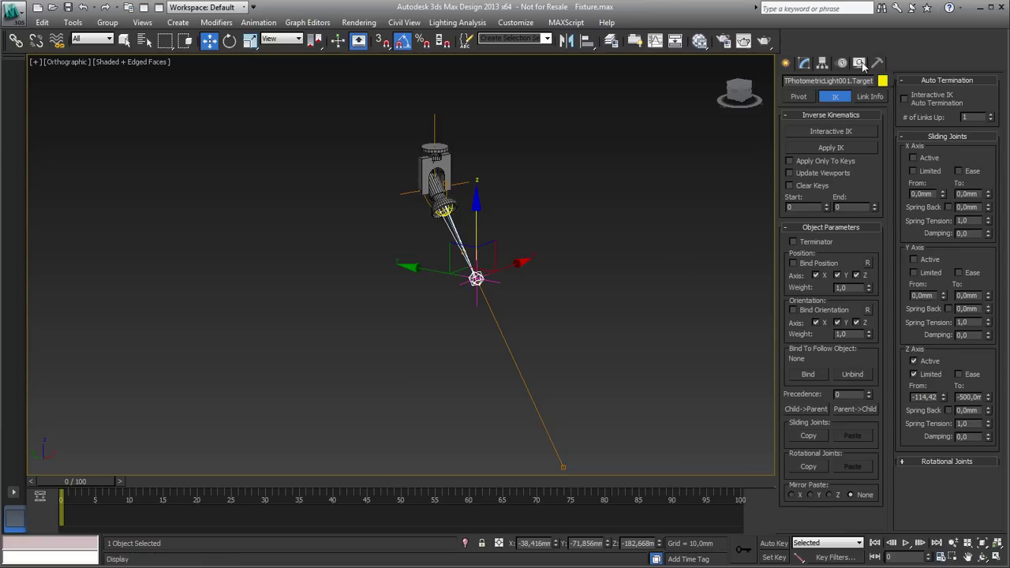
click(860, 63)
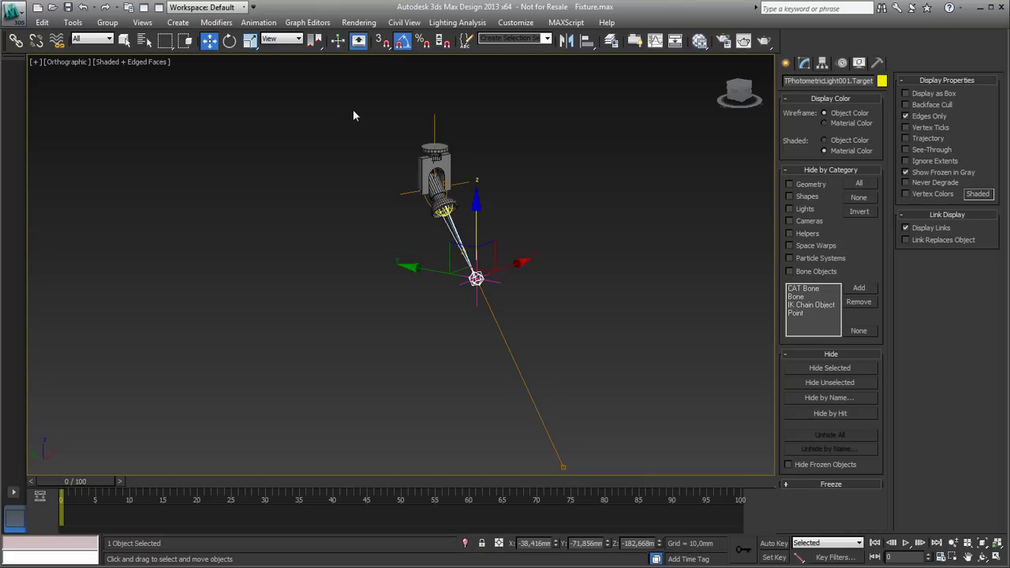
drag(584, 323, 584, 322)
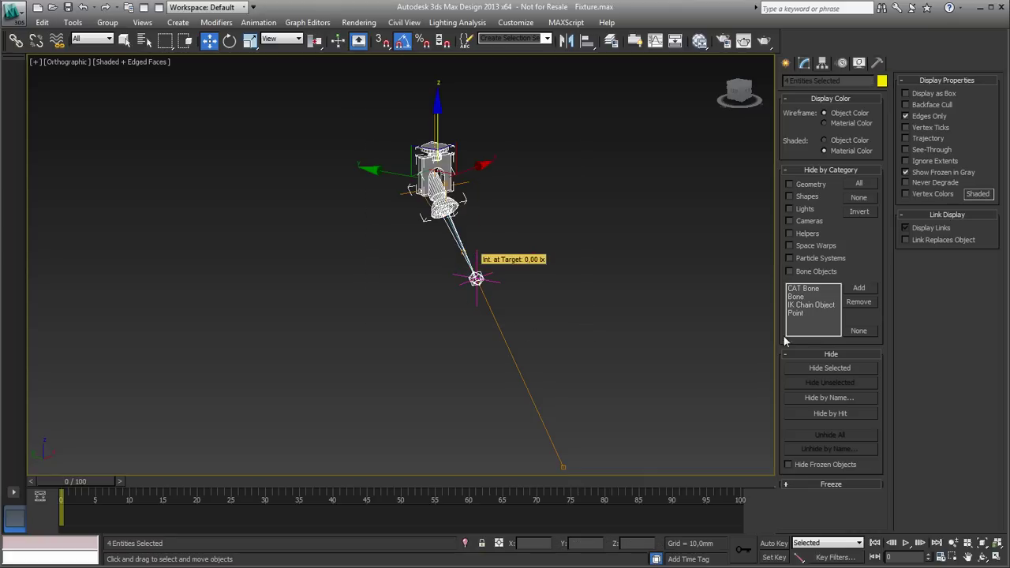
click(923, 227)
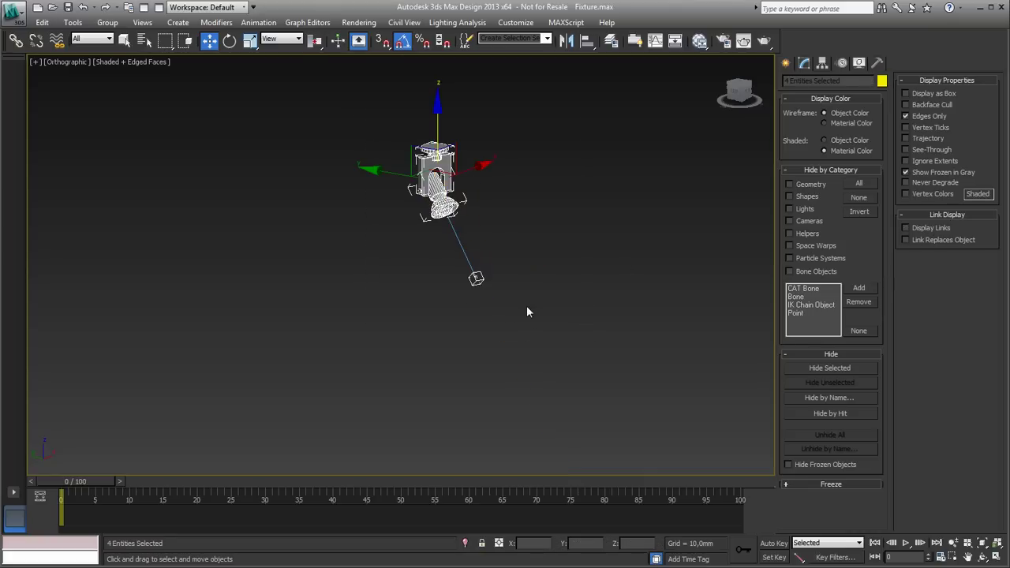
Step: Select the light's target below the fixture for a vertical move
click(476, 279)
scroll(387, 301, up, 4)
middle_drag(371, 283, 307, 406)
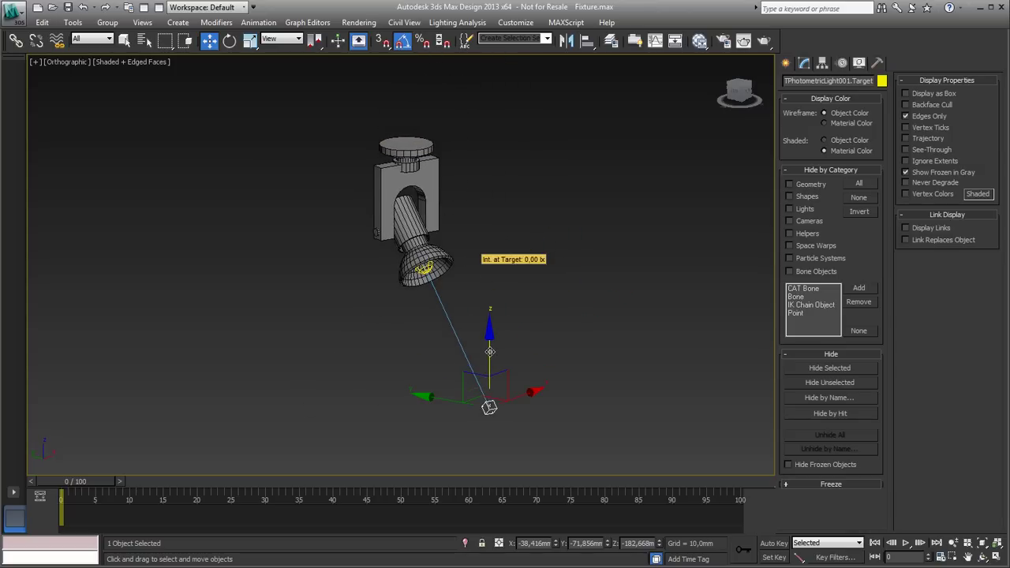